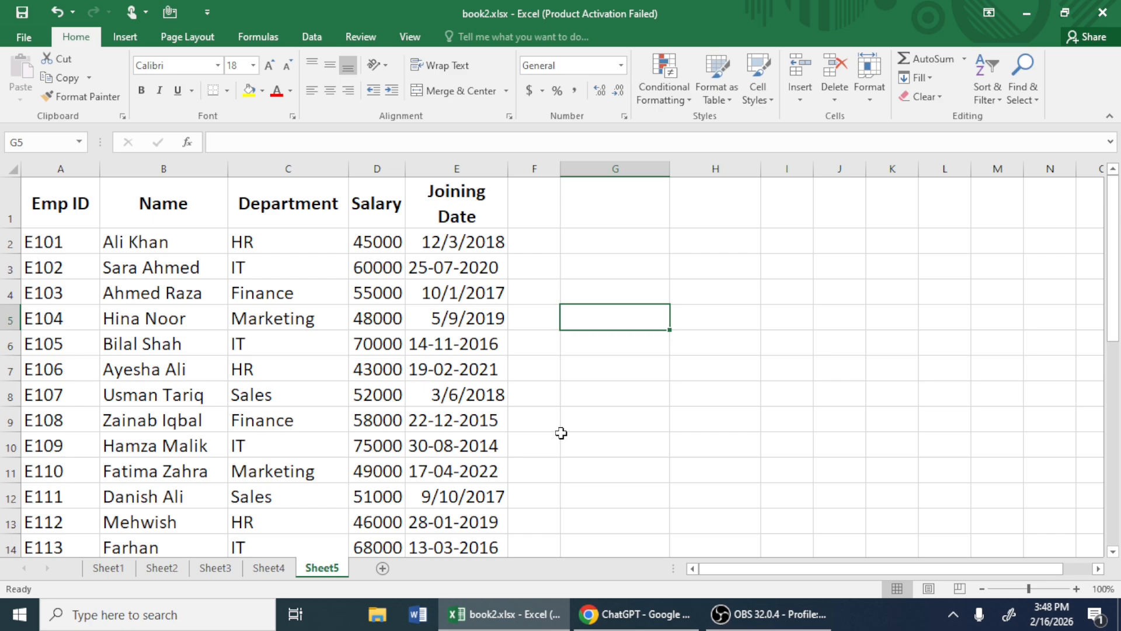
Try copying the header row A1:E1 to the cells starting at G2, and undo the paste
{"action": "left_click", "coordinate": [38, 203]}
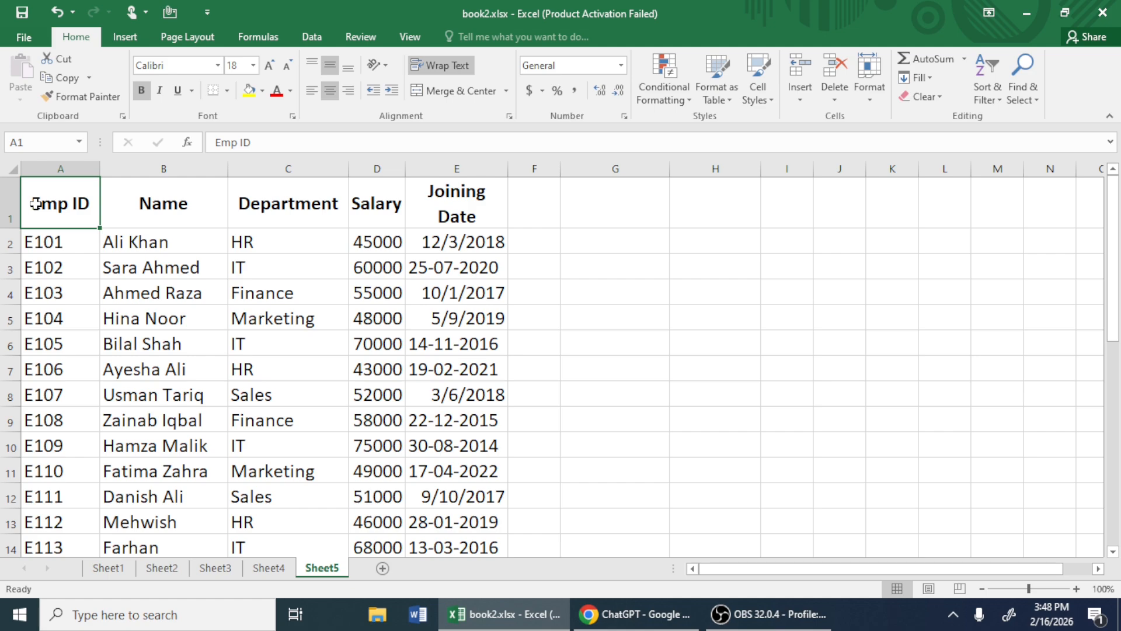
{"action": "key", "text": "ctrl+shift+Right"}
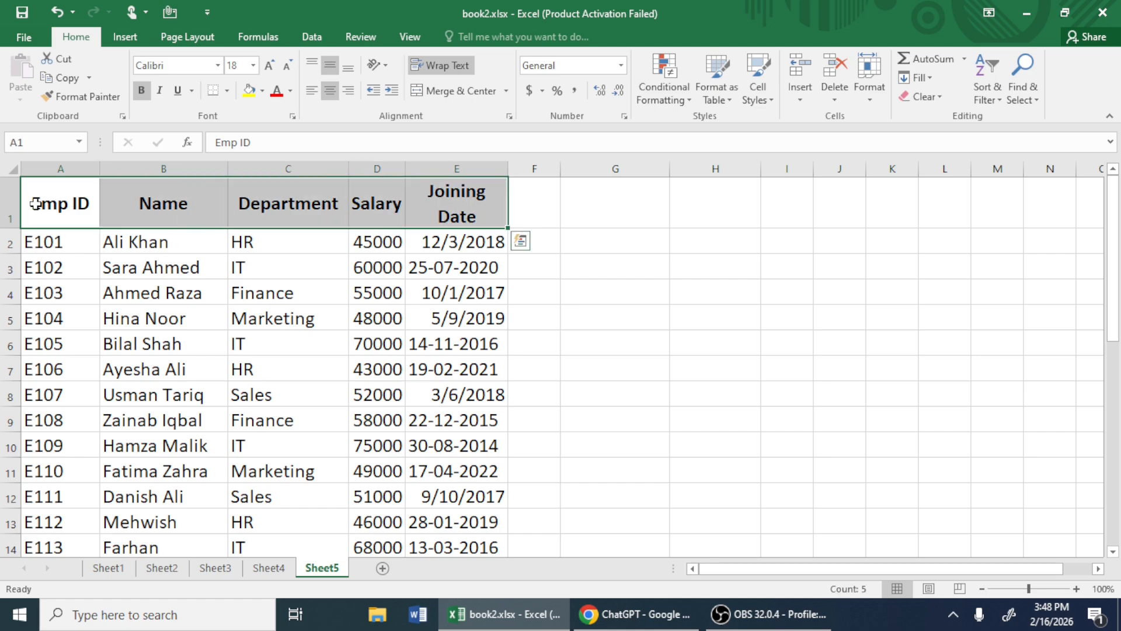
{"action": "key", "text": "ctrl+c"}
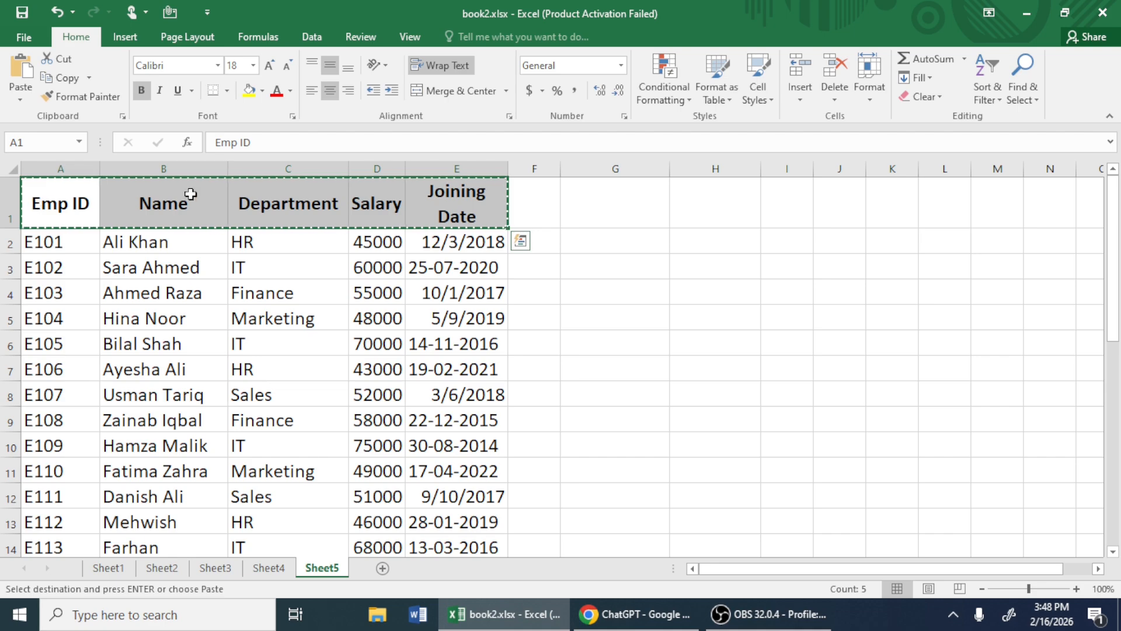
{"action": "left_click", "coordinate": [607, 236]}
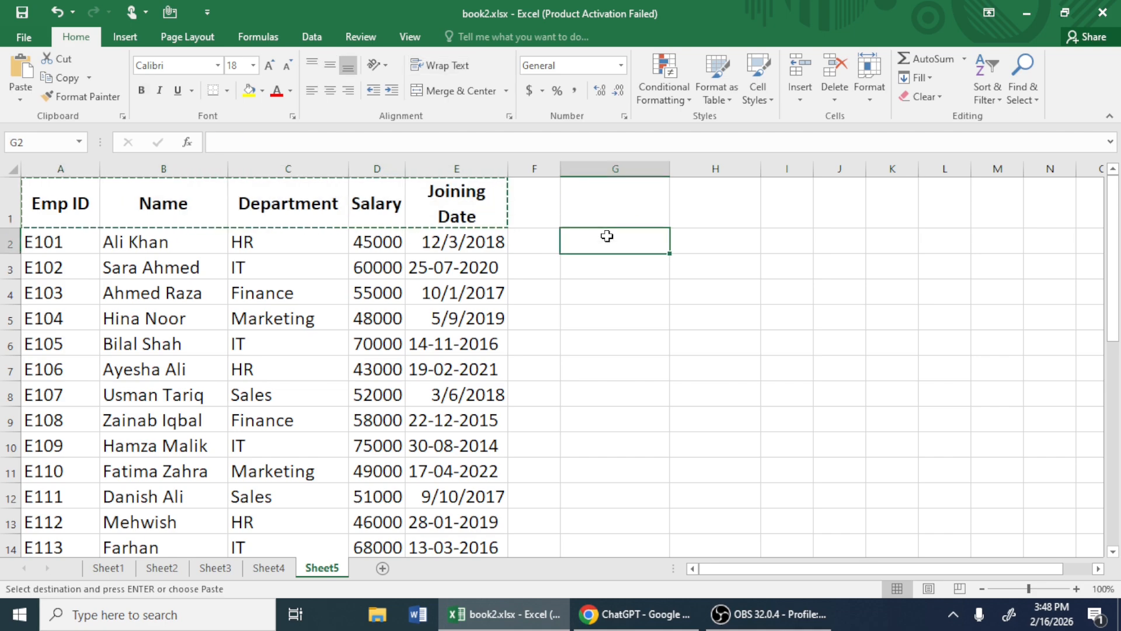
{"action": "key", "text": "ctrl+v"}
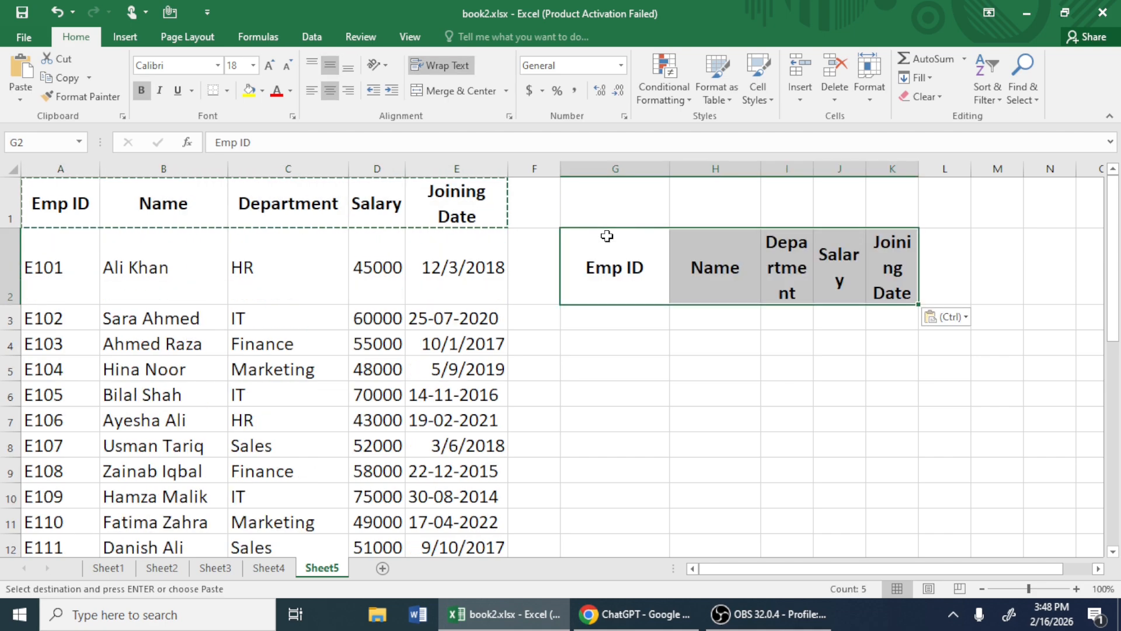
{"action": "key", "text": "ctrl+z"}
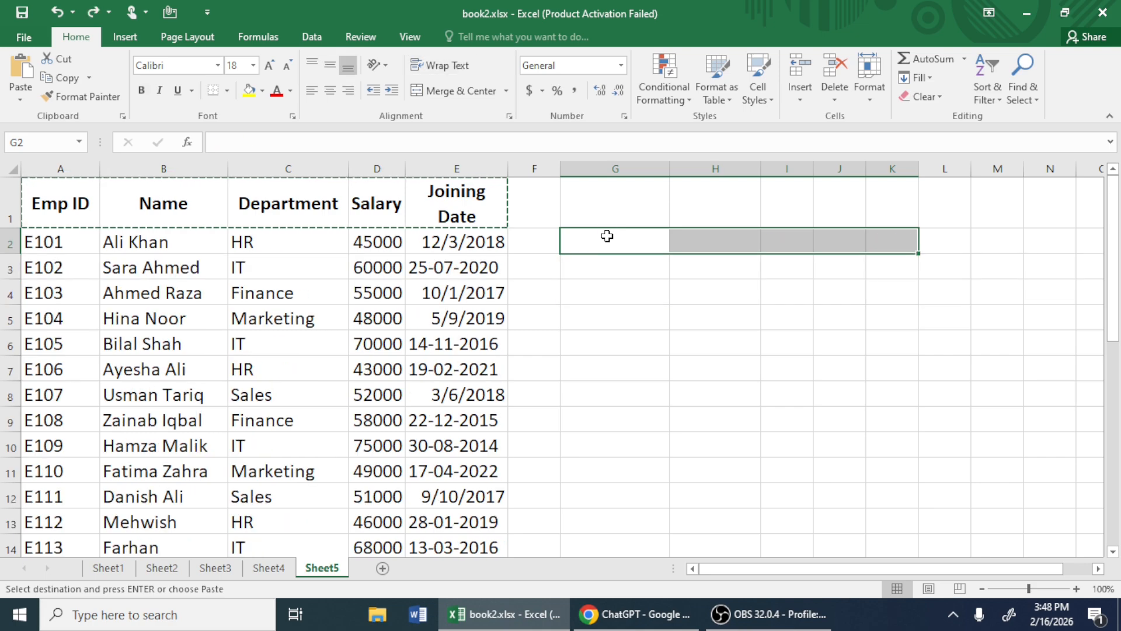
Try pasting the copied header row into the cell range G2:G7
{"action": "left_click_drag", "start_coordinate": [602, 236], "coordinate": [621, 378]}
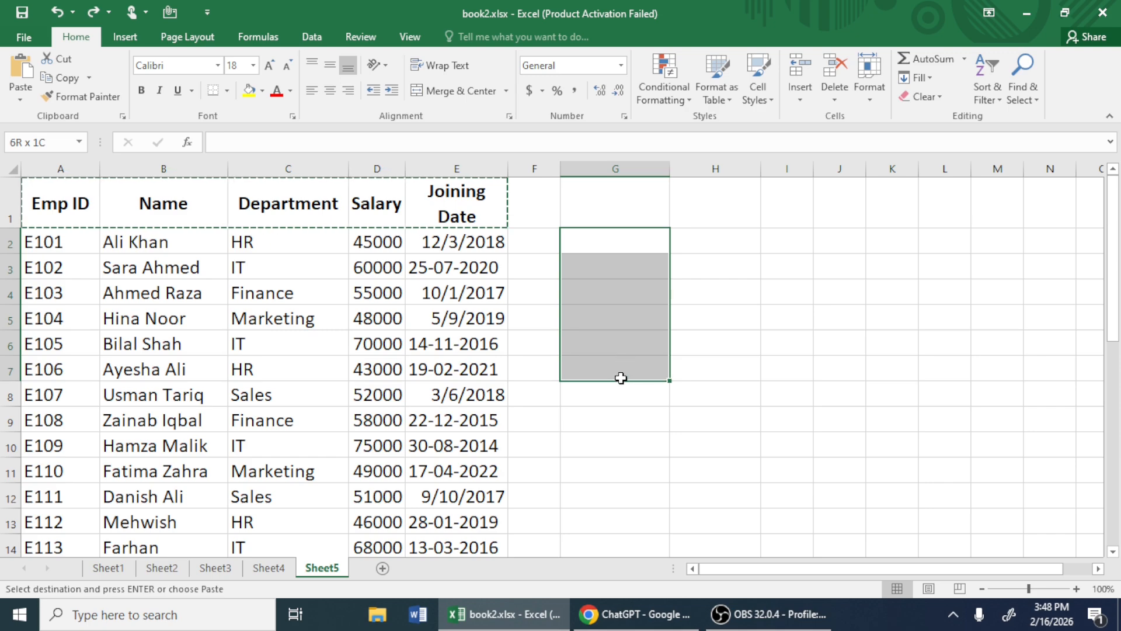
{"action": "key", "text": "ctrl+v"}
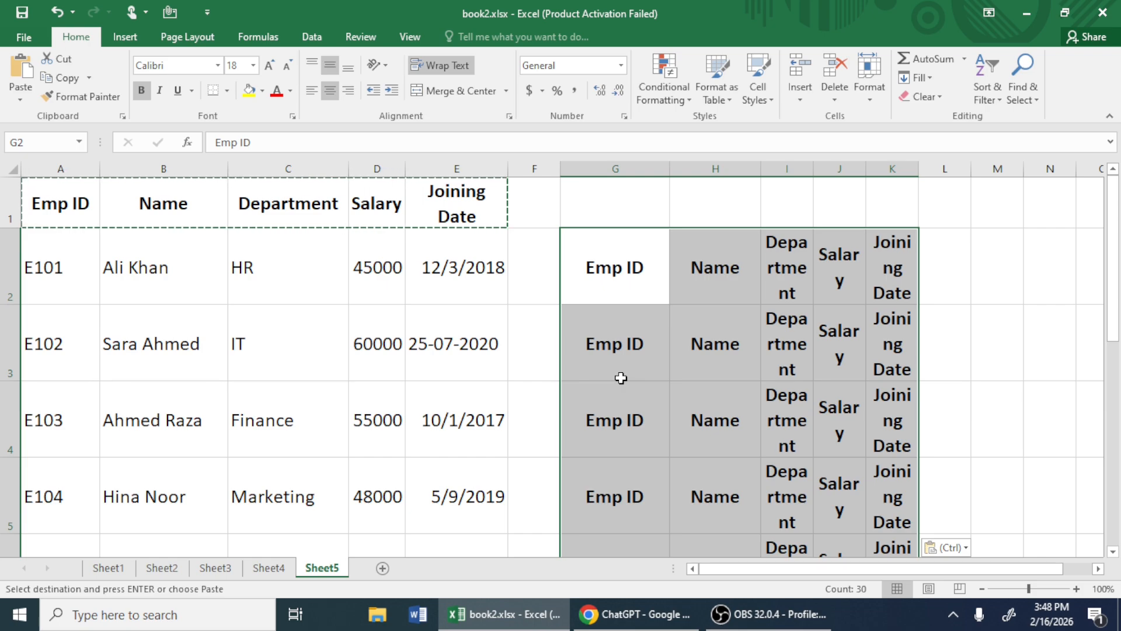
{"action": "key", "text": "Escape"}
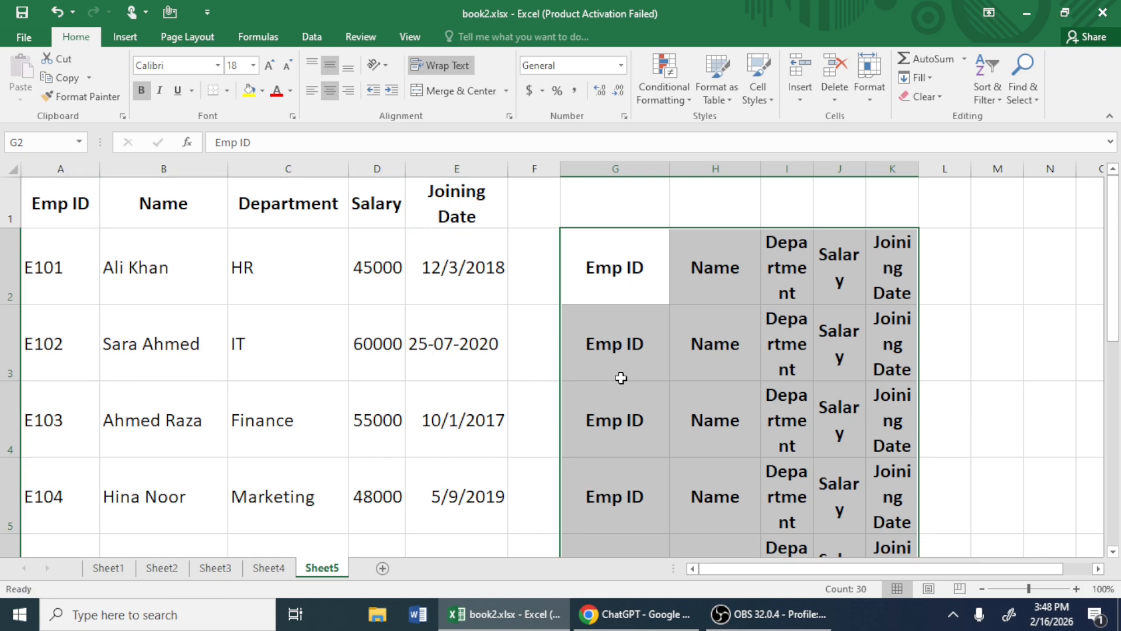
Try widening columns G and H, and undo both width changes together with the header paste
{"action": "left_click", "coordinate": [622, 282]}
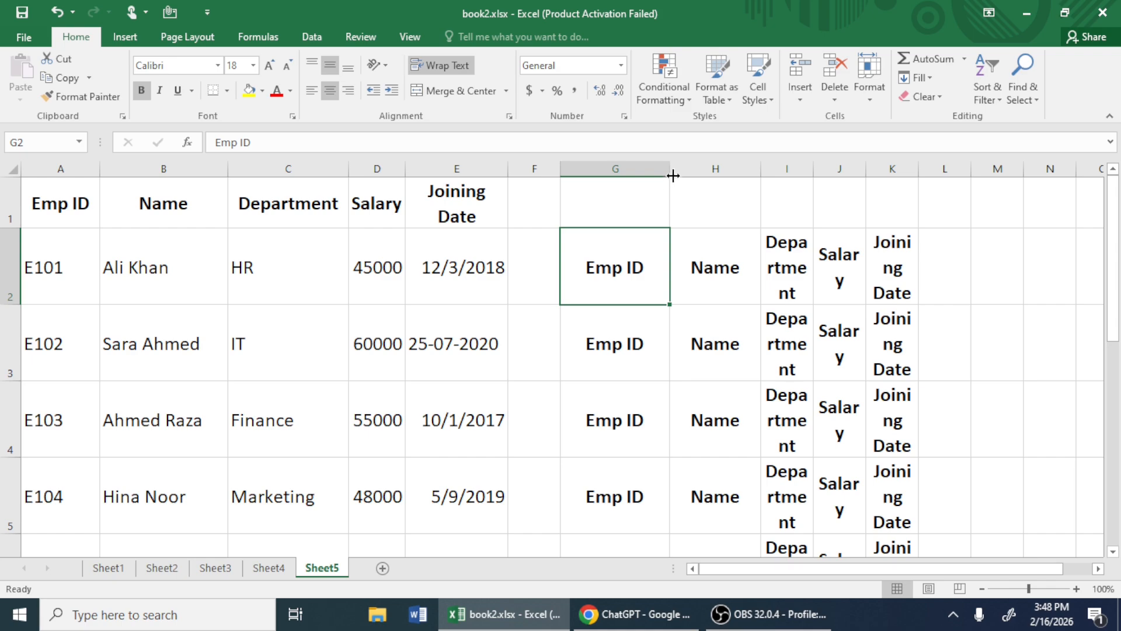
{"action": "left_click_drag", "start_coordinate": [672, 175], "coordinate": [714, 184]}
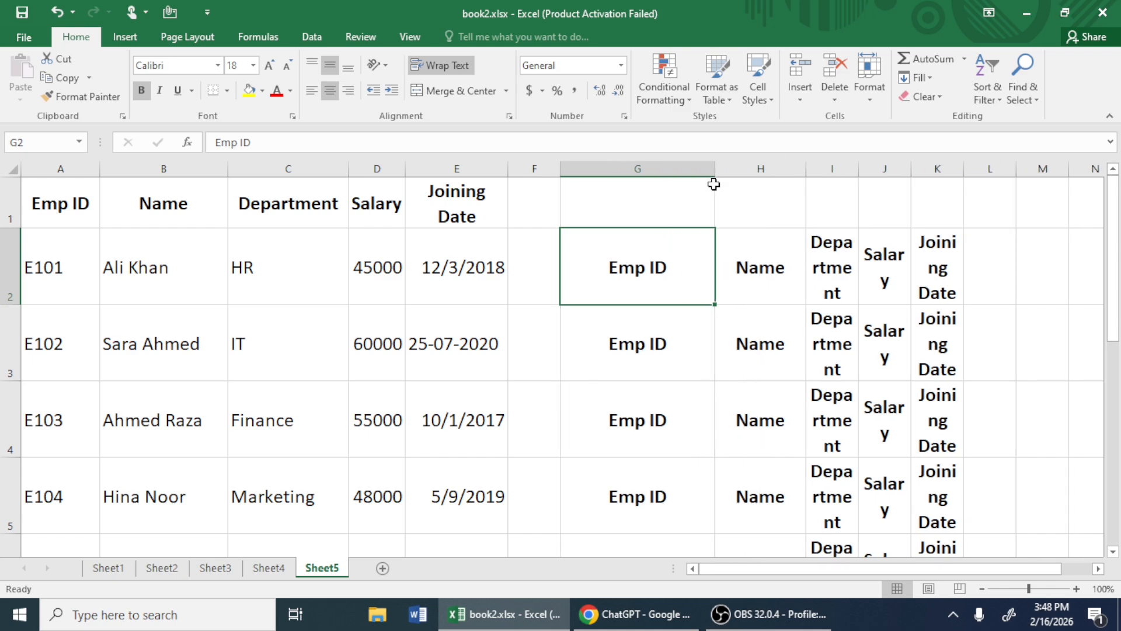
{"action": "left_click_drag", "start_coordinate": [806, 170], "coordinate": [873, 185]}
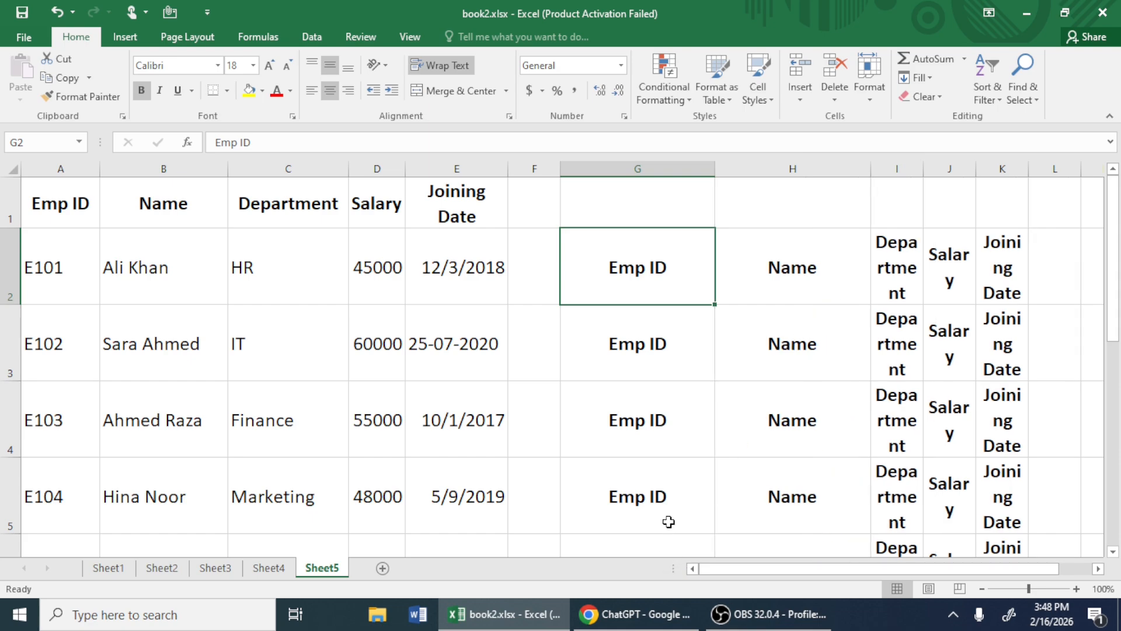
{"action": "key", "text": "ctrl+z"}
{"action": "key", "text": "ctrl+z"}
{"action": "key", "text": "ctrl+z"}
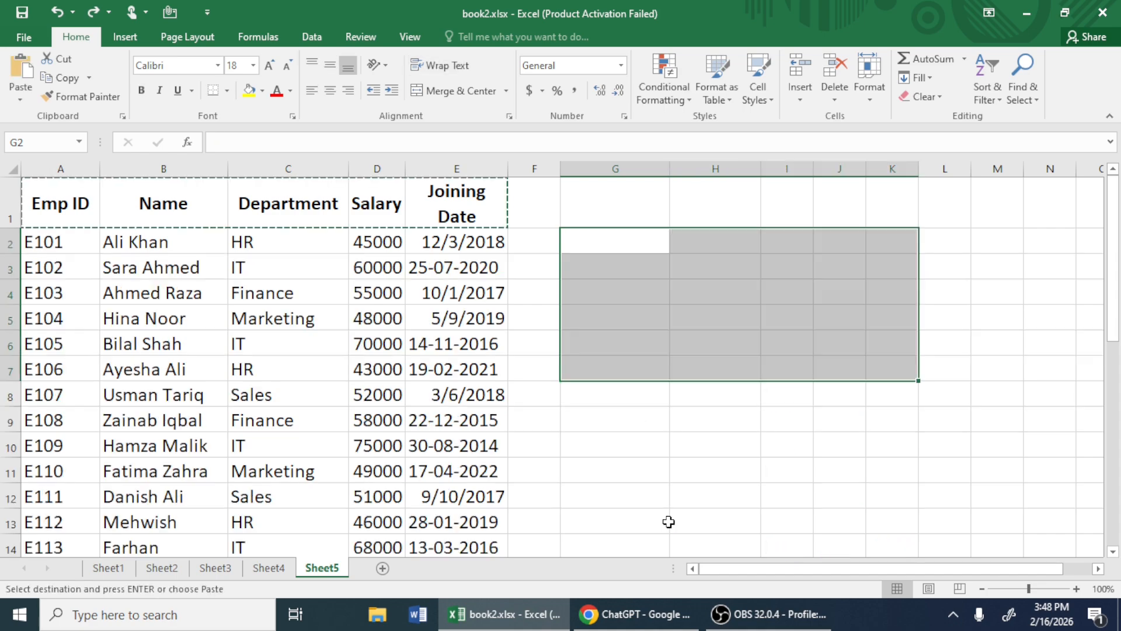
Try pasting the copied headers into G2:G8, and undo that paste
{"action": "left_click", "coordinate": [605, 254]}
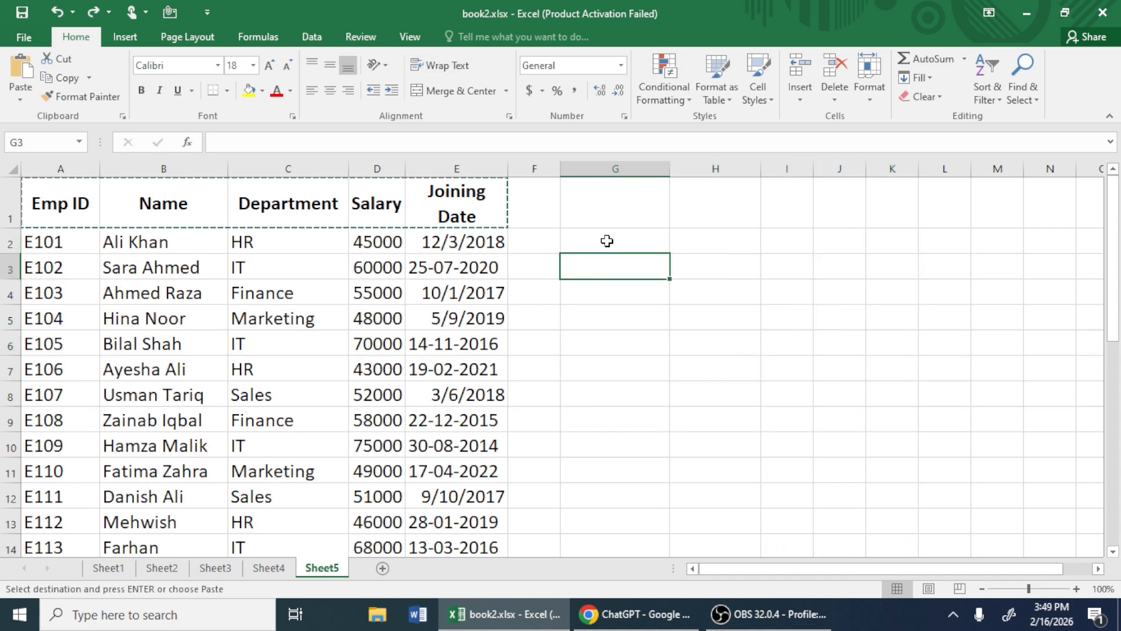
{"action": "left_click_drag", "start_coordinate": [609, 233], "coordinate": [609, 395]}
{"action": "key", "text": "ctrl+v"}
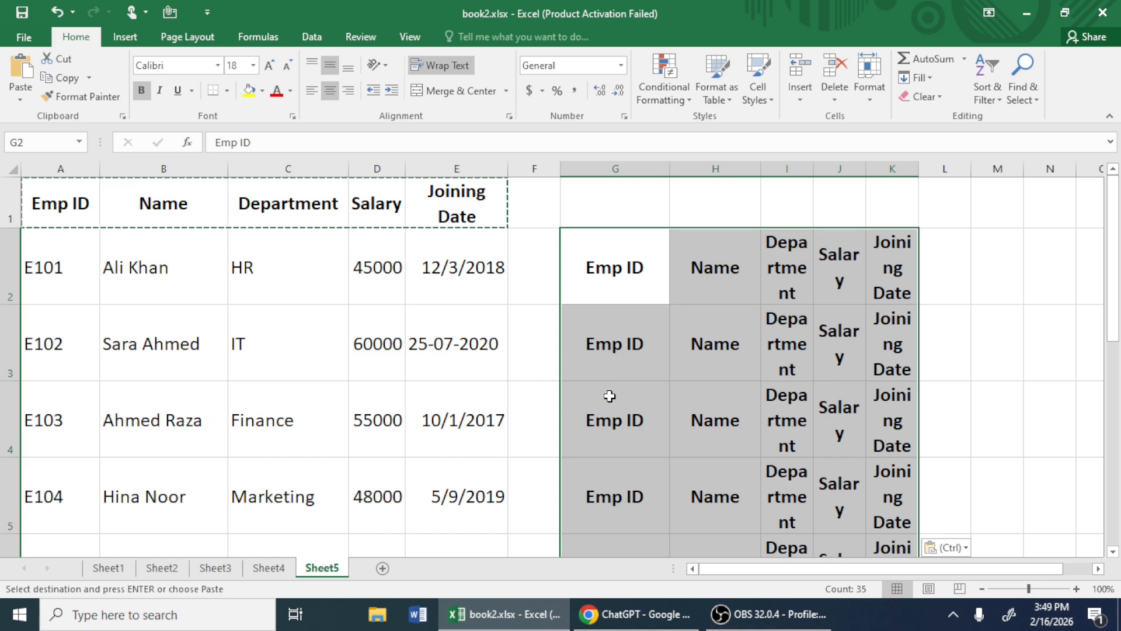
{"action": "key", "text": "Escape"}
{"action": "key", "text": "Escape"}
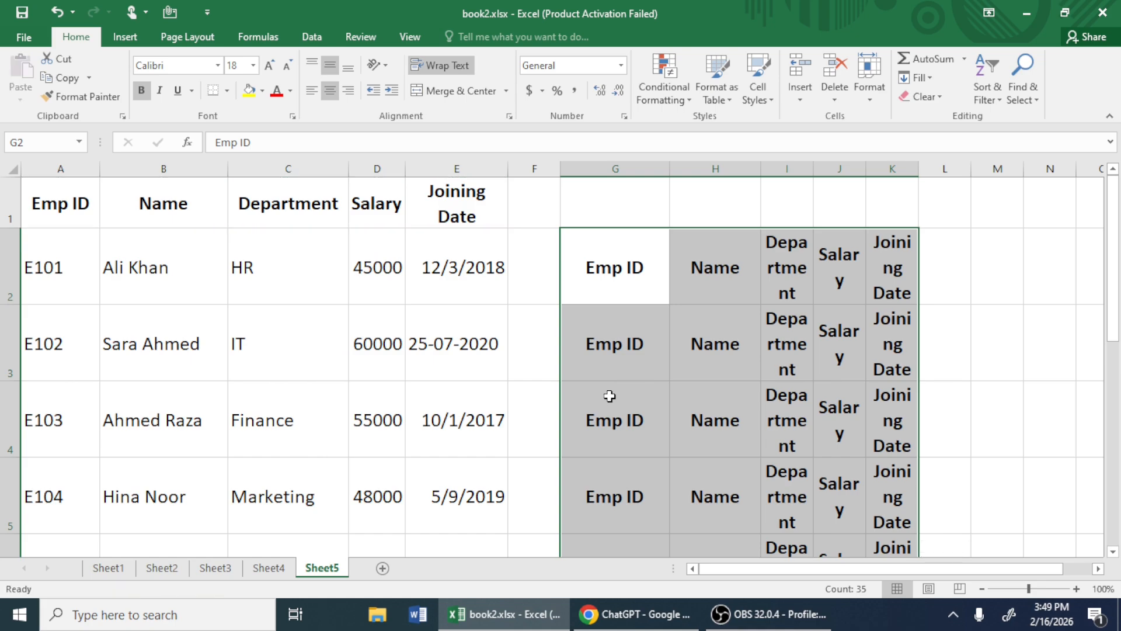
{"action": "key", "text": "ctrl+z"}
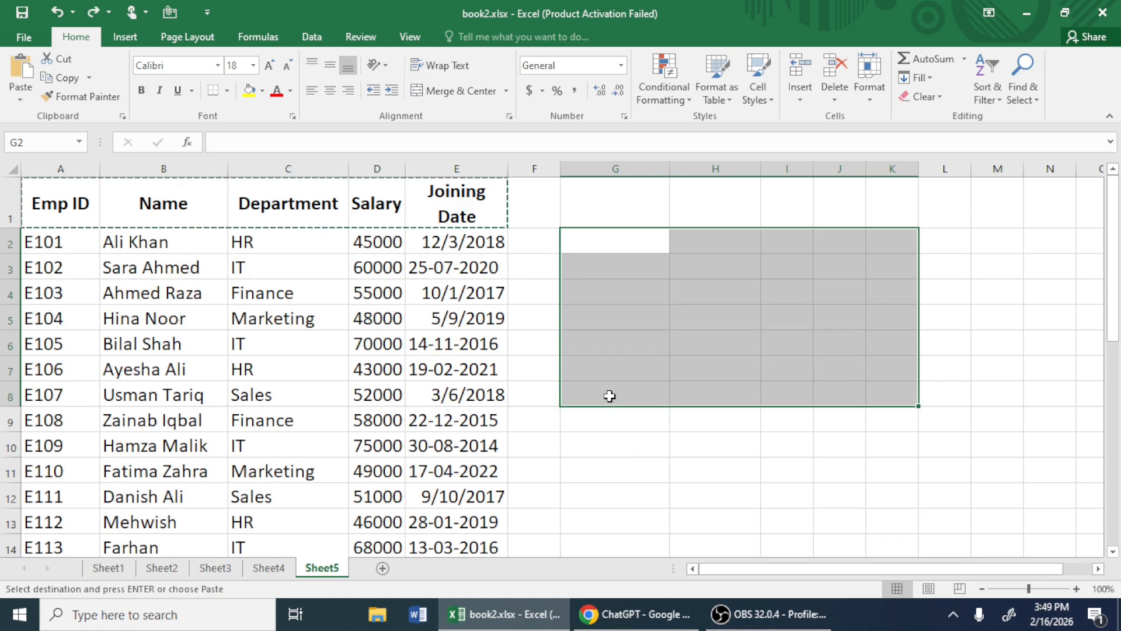
Undo one more earlier change to restore the vertical header list in G2:G6, and end the copy mode
{"action": "key", "text": "ctrl+z"}
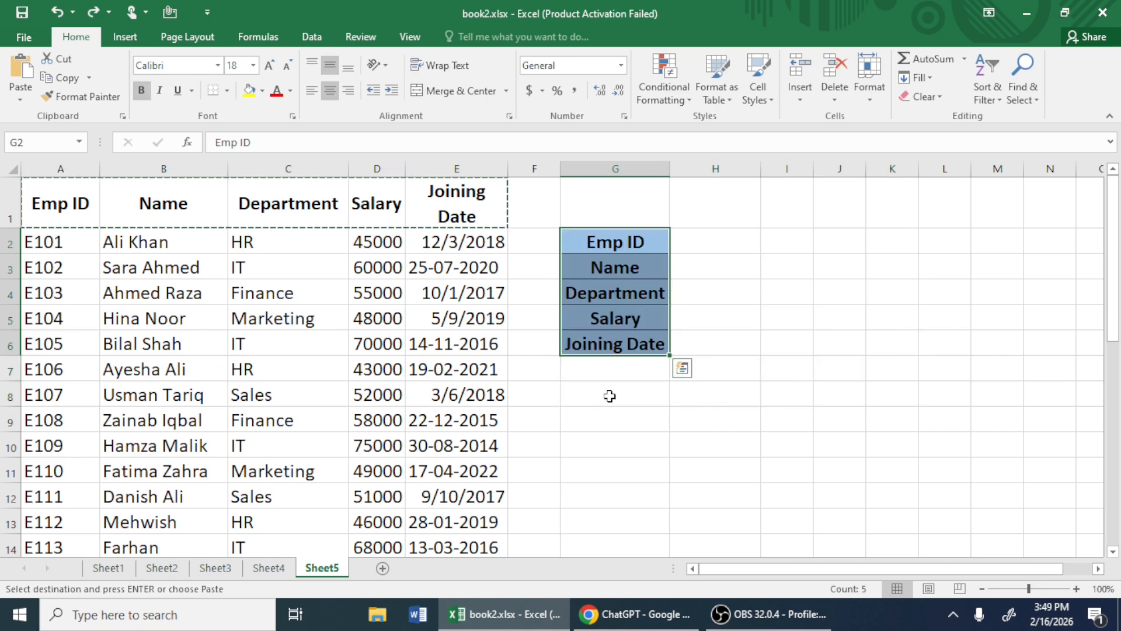
{"action": "left_click", "coordinate": [613, 375]}
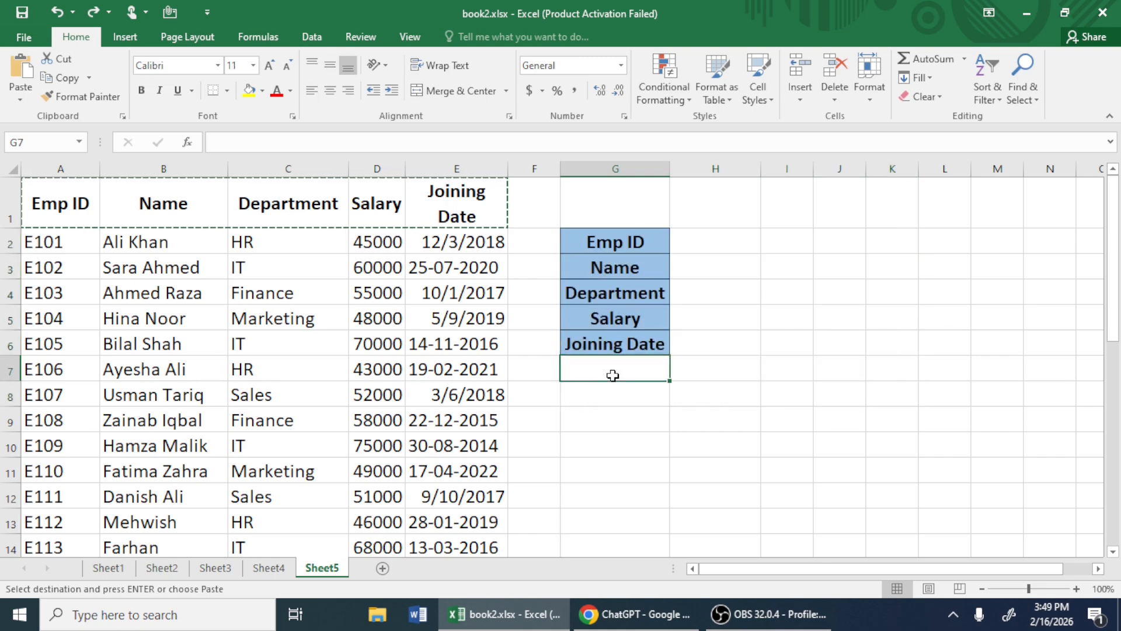
{"action": "key", "text": "Escape"}
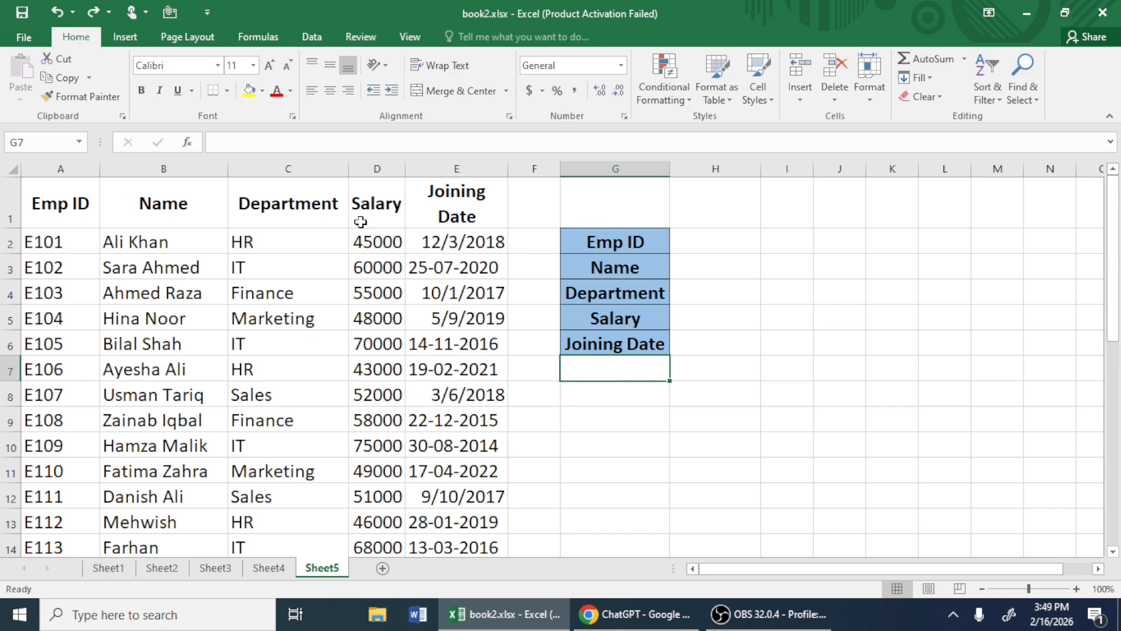
Enter the first listed employee's ID, as in A2, into H2 beside the Emp ID label
{"action": "left_click", "coordinate": [731, 240]}
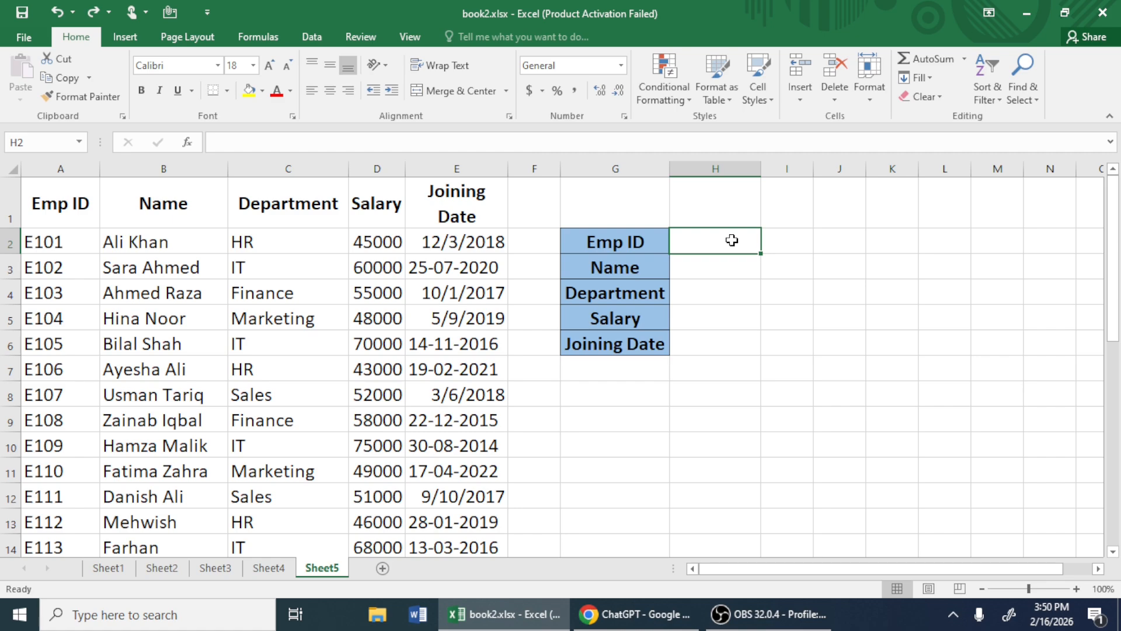
{"action": "type", "text": "KE"}
{"action": "key", "text": "BackSpace"}
{"action": "key", "text": "BackSpace"}
{"action": "type", "text": "E"}
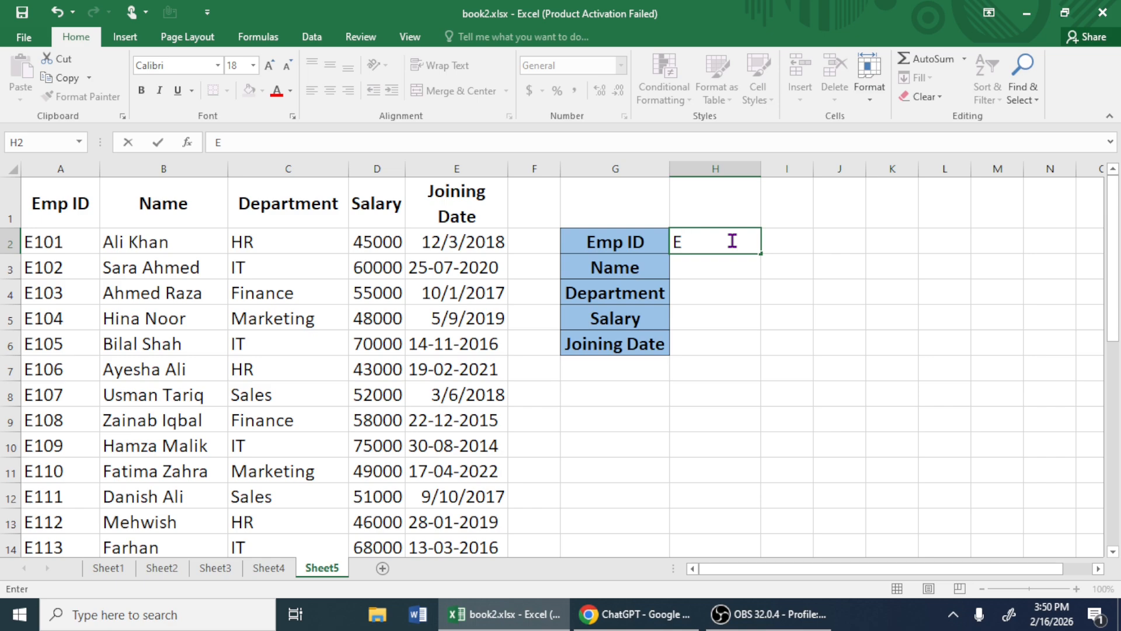
{"action": "type", "text": "101"}
{"action": "left_click", "coordinate": [701, 268]}
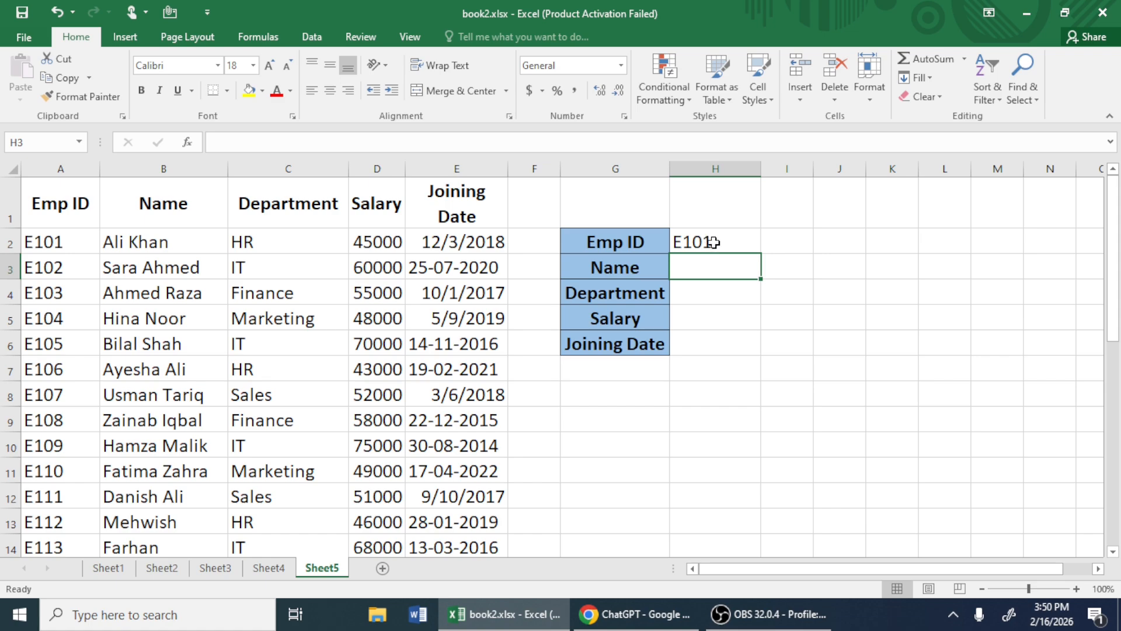
Change the Emp ID in H2 to the ID of the employee in row 13
{"action": "double_click", "coordinate": [713, 242]}
{"action": "key", "text": "BackSpace"}
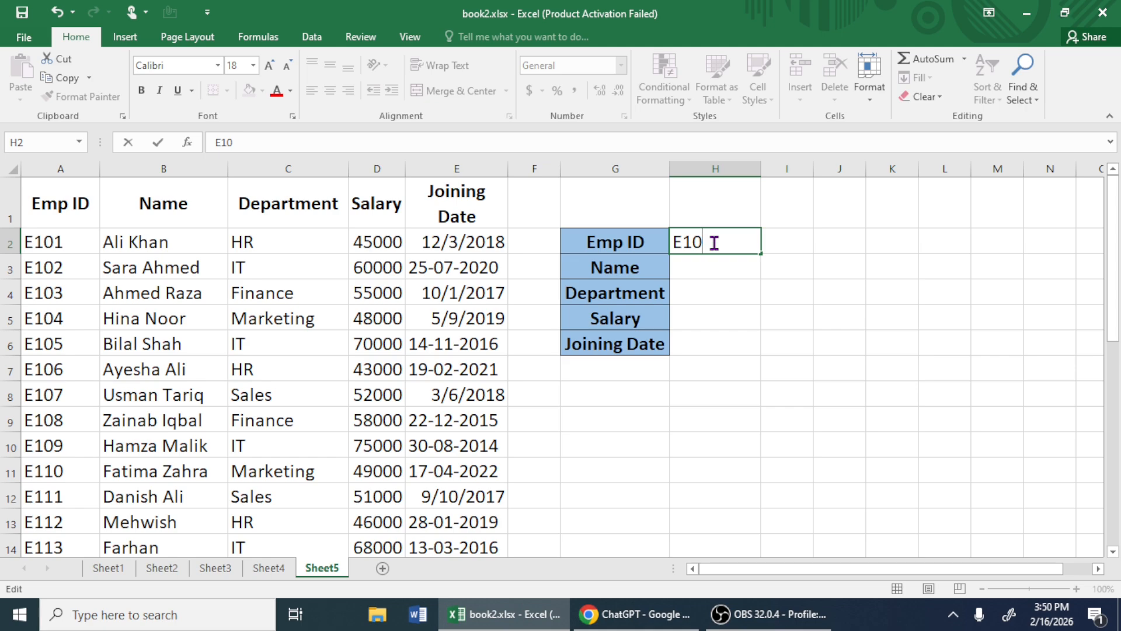
{"action": "key", "text": "BackSpace"}
{"action": "type", "text": "12"}
{"action": "left_click", "coordinate": [36, 523]}
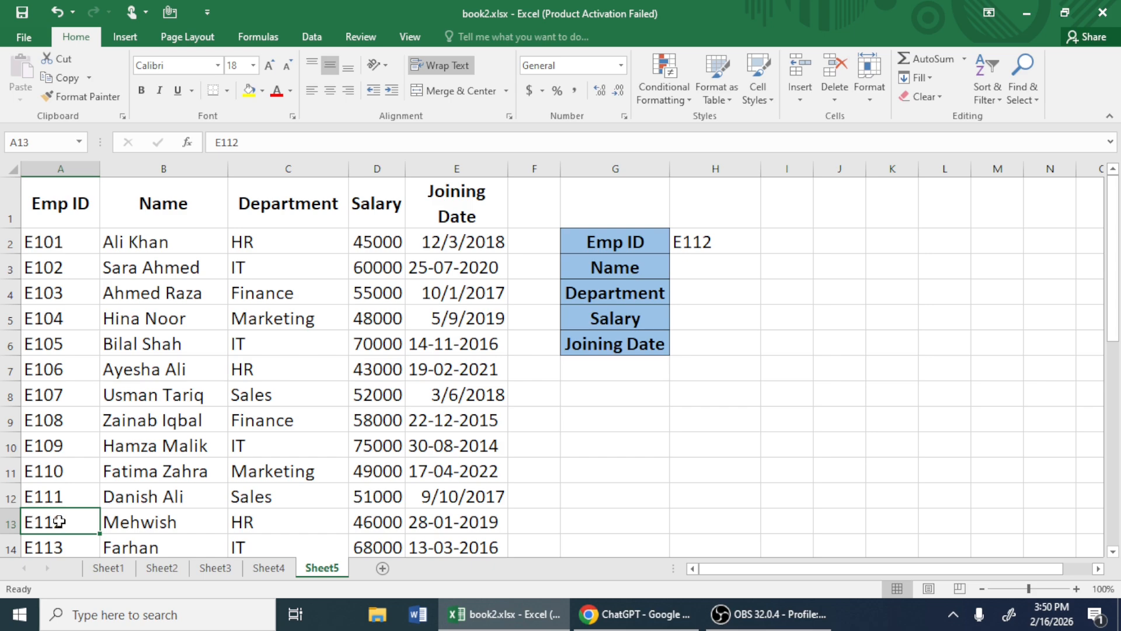
{"action": "left_click", "coordinate": [717, 240]}
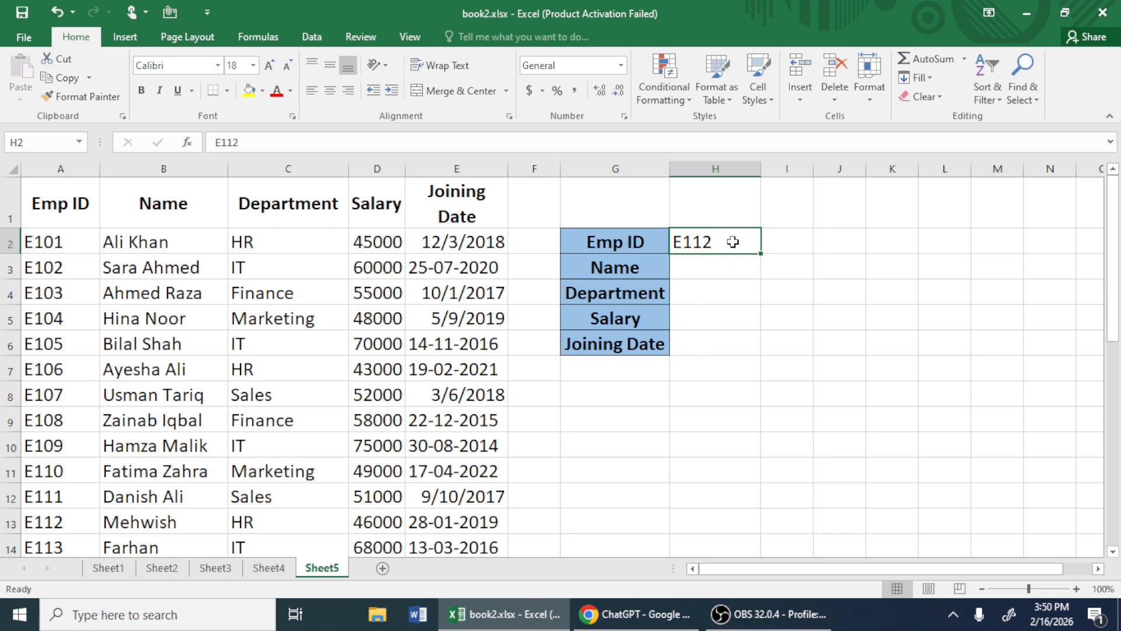
Start a VLOOKUP formula in H3 beside the Name label, with H2 as lookup value and A1:E31 as table array
{"action": "double_click", "coordinate": [693, 269]}
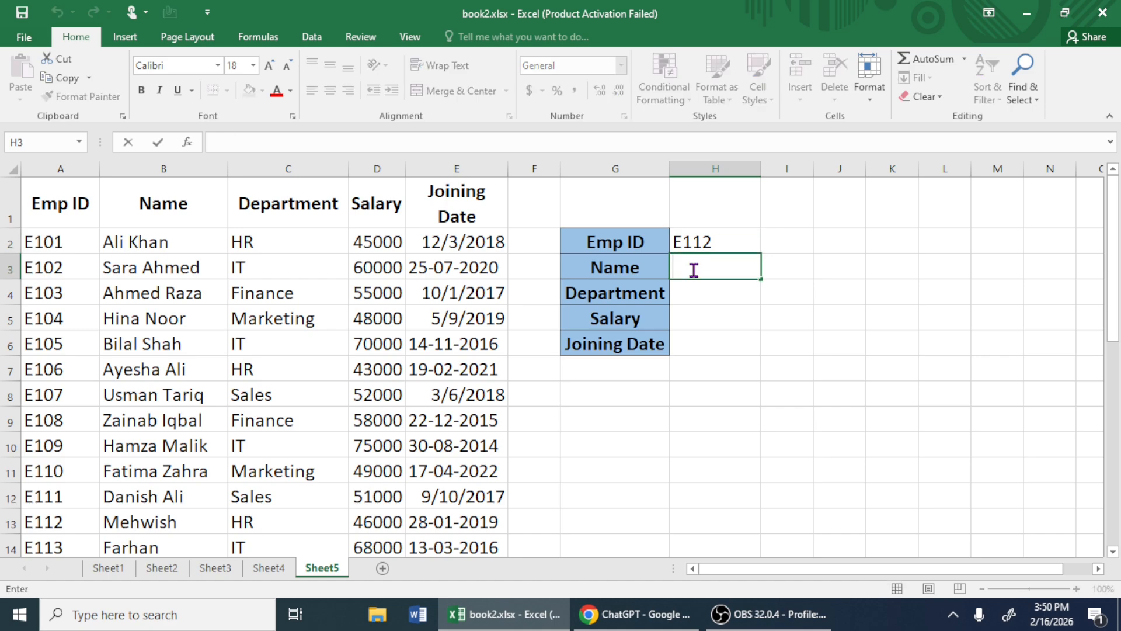
{"action": "type", "text": "="}
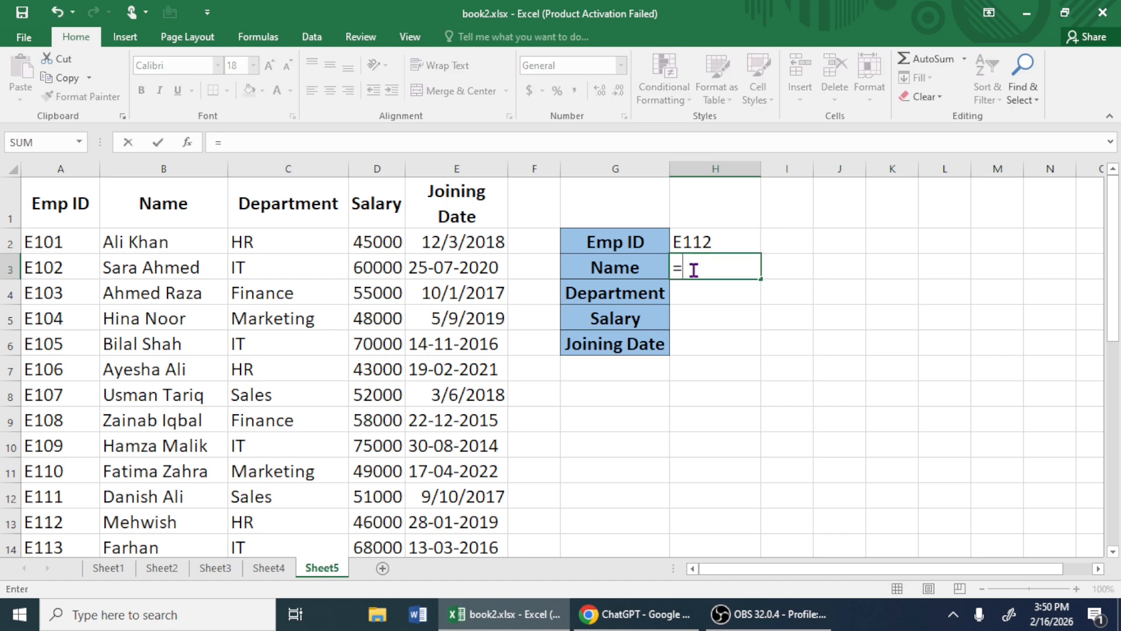
{"action": "type", "text": "vlo"}
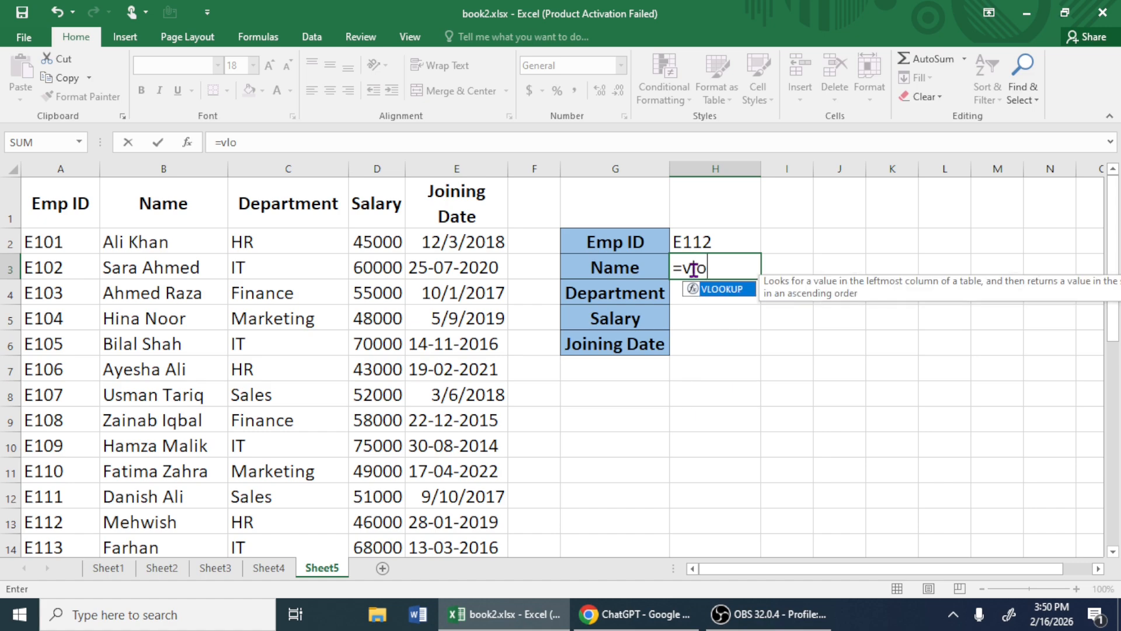
{"action": "key", "text": "Tab"}
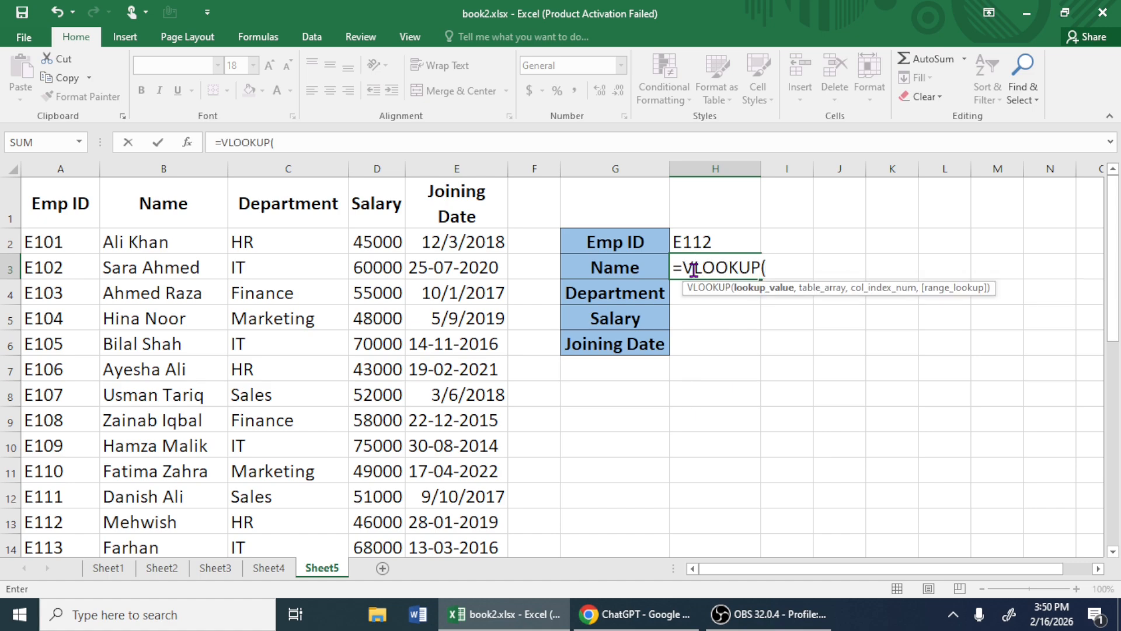
{"action": "left_click", "coordinate": [694, 242]}
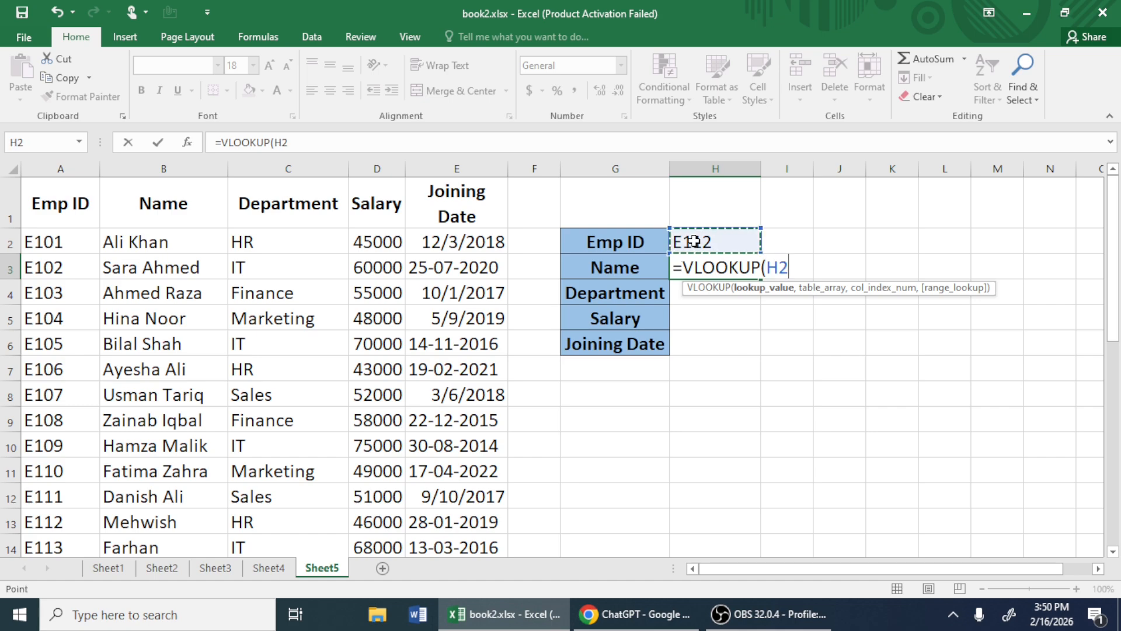
{"action": "type", "text": ","}
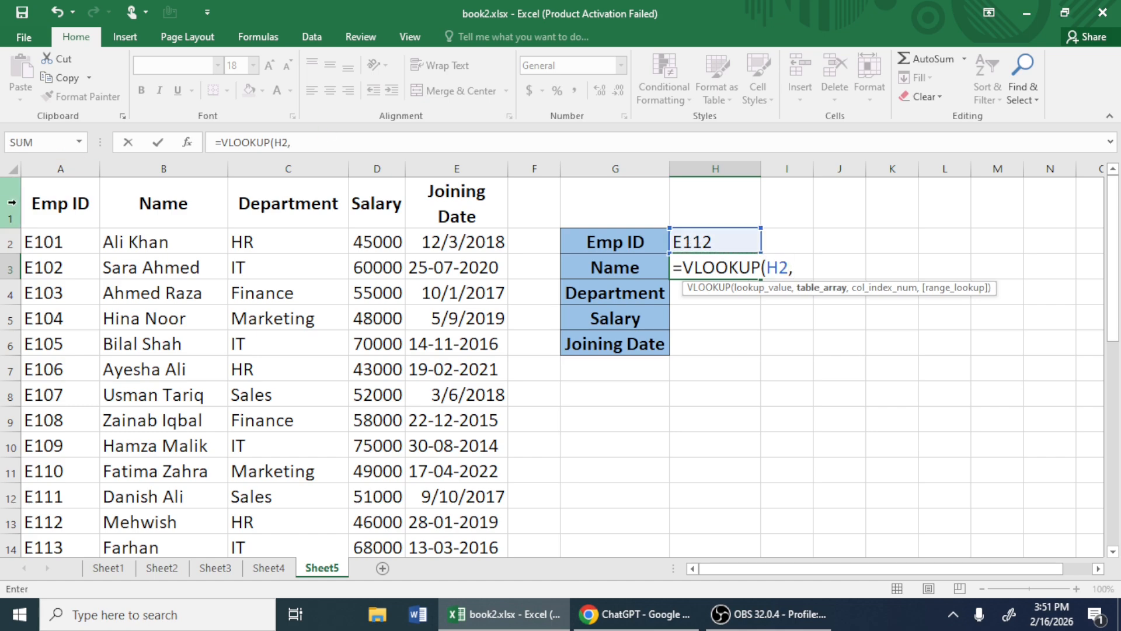
{"action": "left_click", "coordinate": [35, 202]}
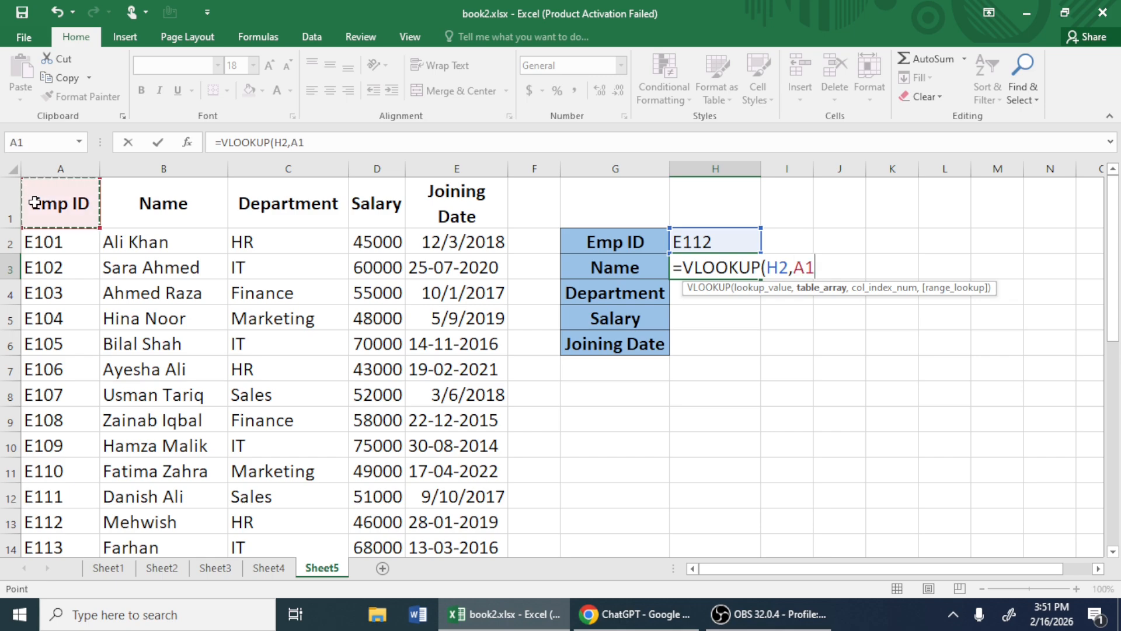
{"action": "left_click_drag", "start_coordinate": [35, 202], "coordinate": [508, 549]}
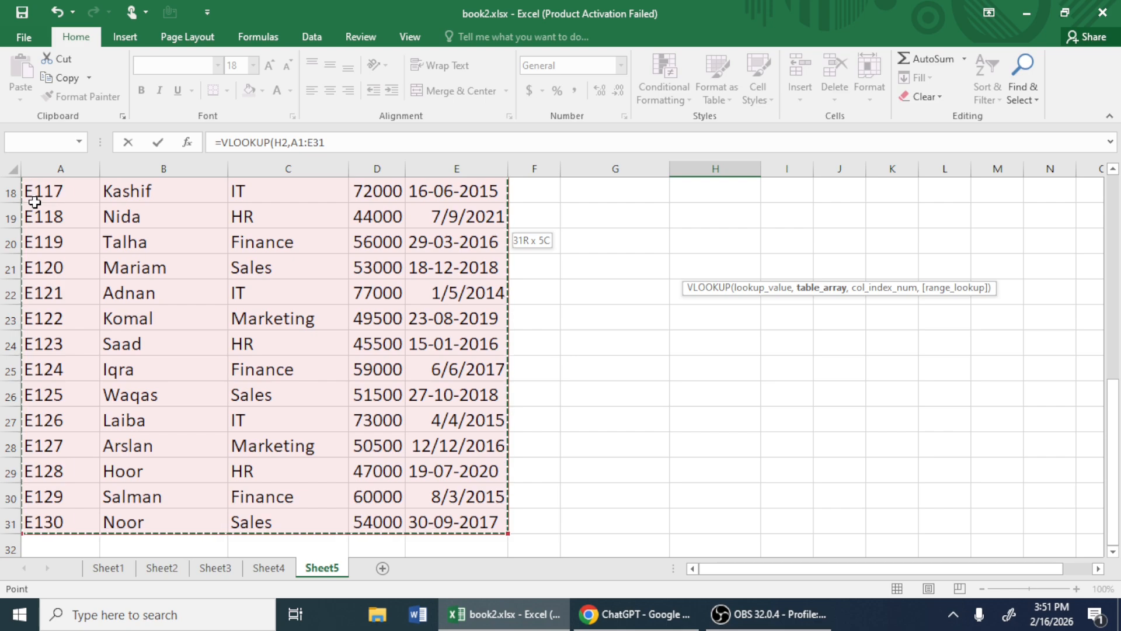
{"action": "scroll", "coordinate": [508, 351], "scroll_direction": "up", "scroll_amount": 6}
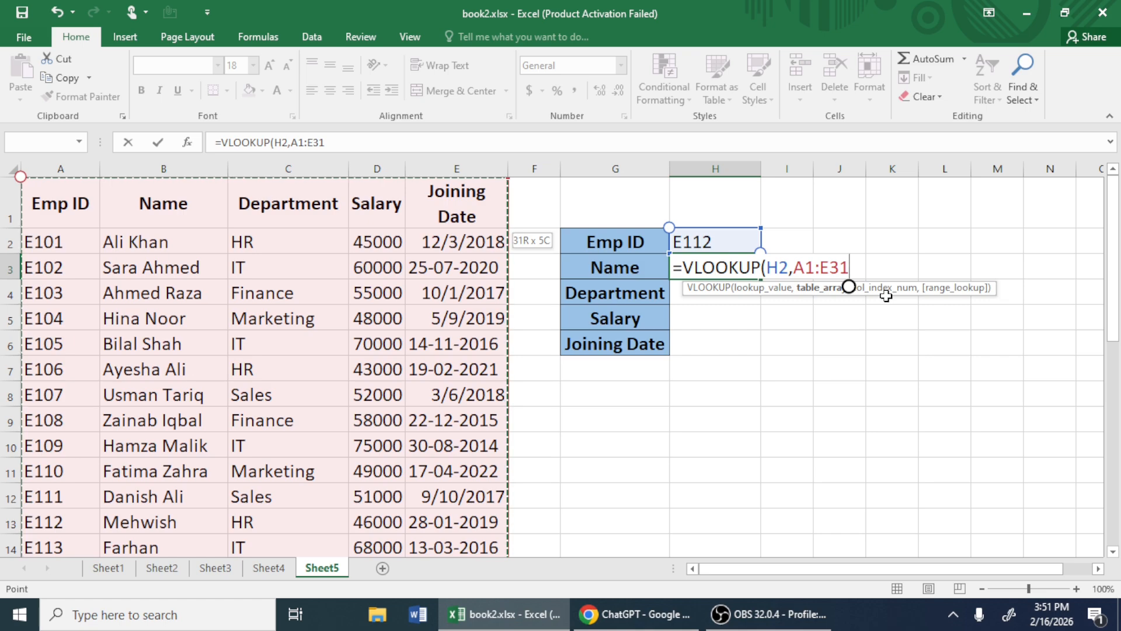
{"action": "type", "text": ","}
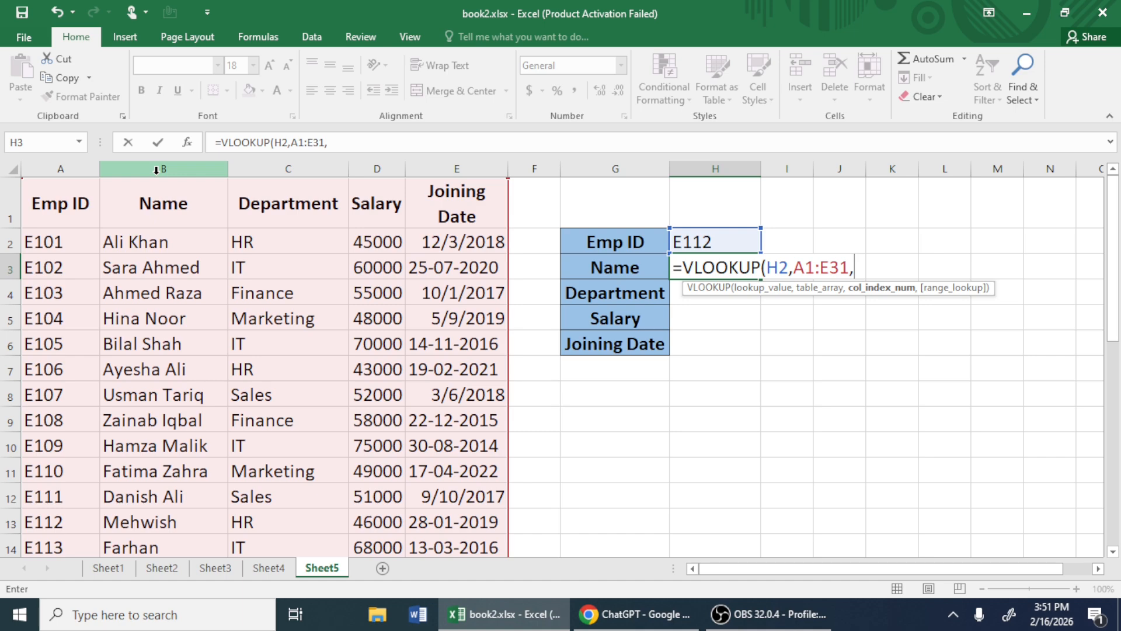
Complete the H3 VLOOKUP with column index 2 and exact match 0
{"action": "type", "text": "2"}
{"action": "type", "text": ","}
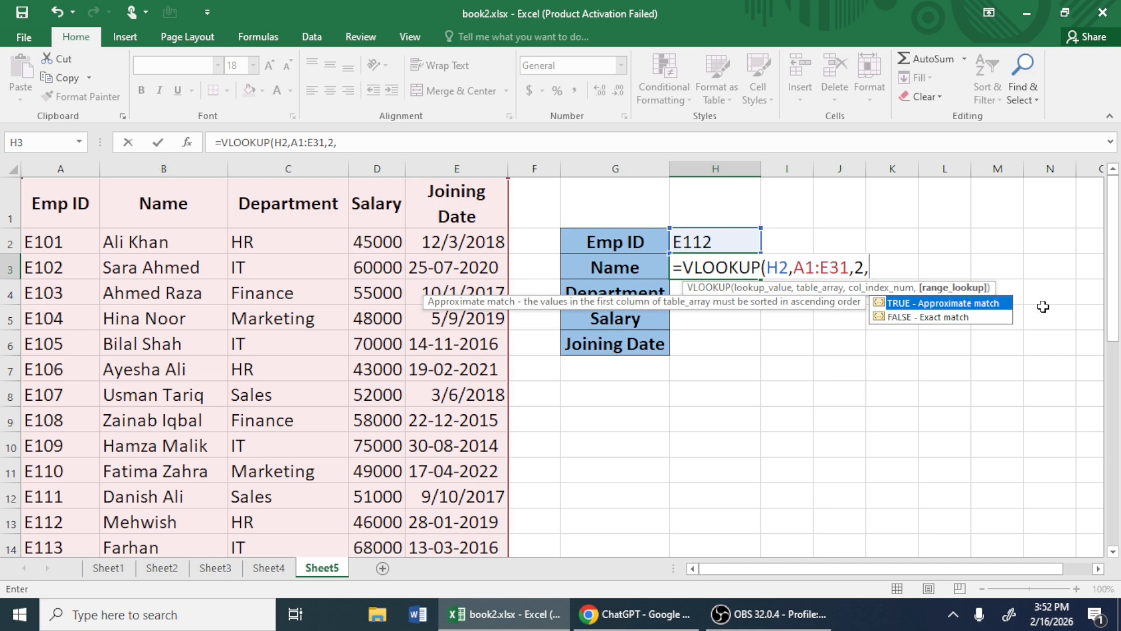
{"action": "type", "text": "false"}
{"action": "key", "text": "BackSpace"}
{"action": "key", "text": "BackSpace"}
{"action": "key", "text": "BackSpace"}
{"action": "key", "text": "BackSpace"}
{"action": "key", "text": "BackSpace"}
{"action": "type", "text": "0"}
{"action": "key", "text": "Return"}
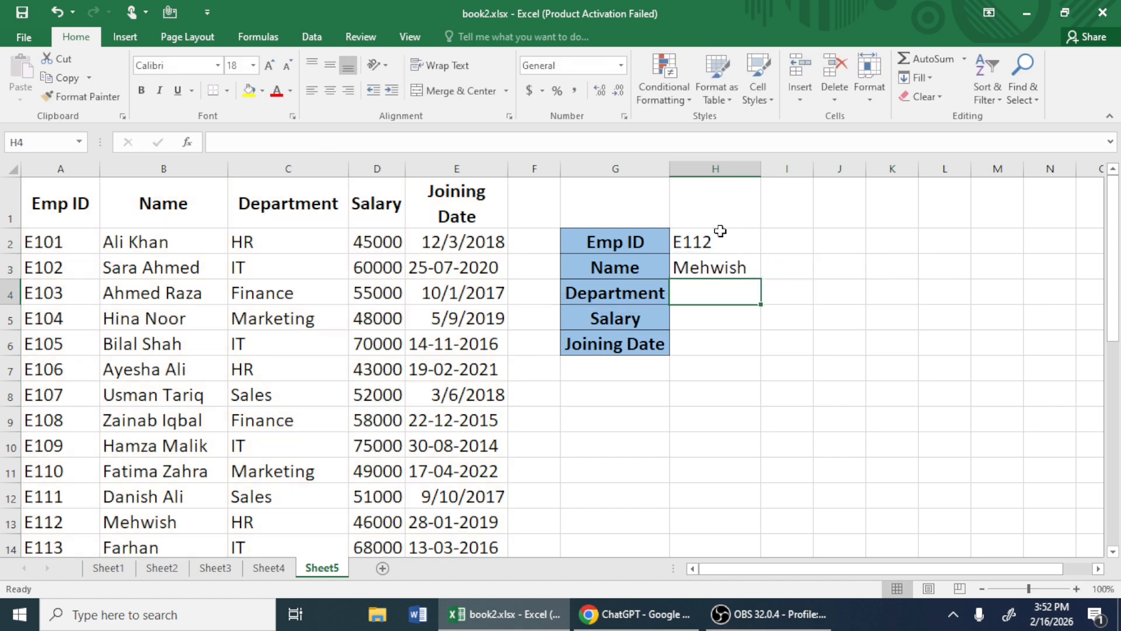
Compare the H3 formula with the Name column, and make the looked-up employee's row 13 bold
{"action": "left_click", "coordinate": [716, 262]}
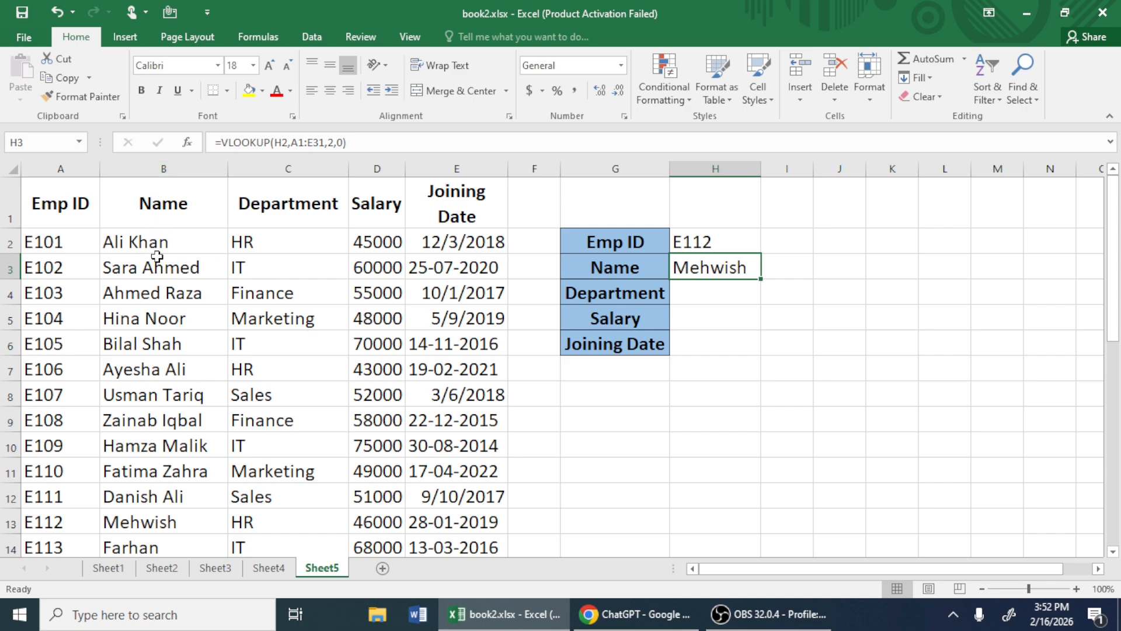
{"action": "left_click", "coordinate": [164, 168]}
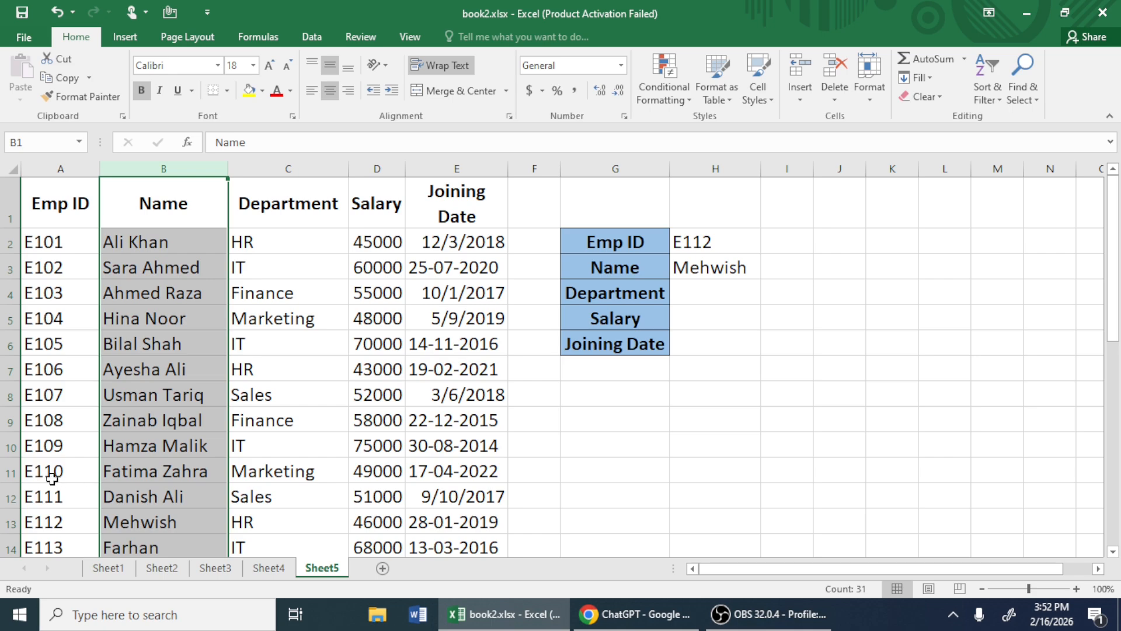
{"action": "left_click", "coordinate": [8, 522]}
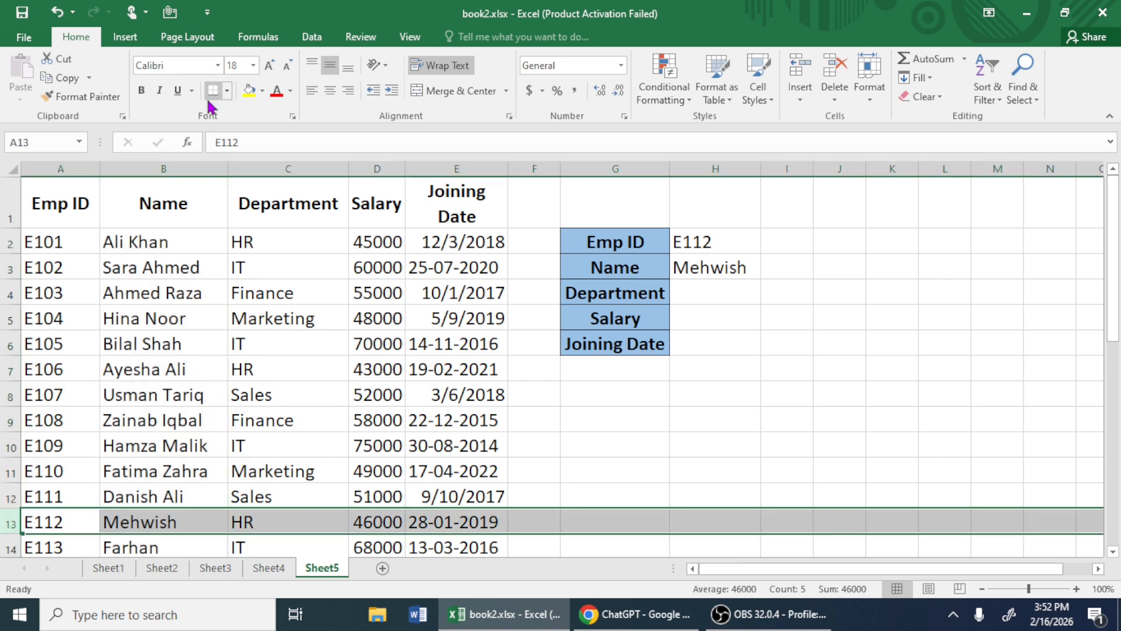
{"action": "left_click", "coordinate": [143, 92]}
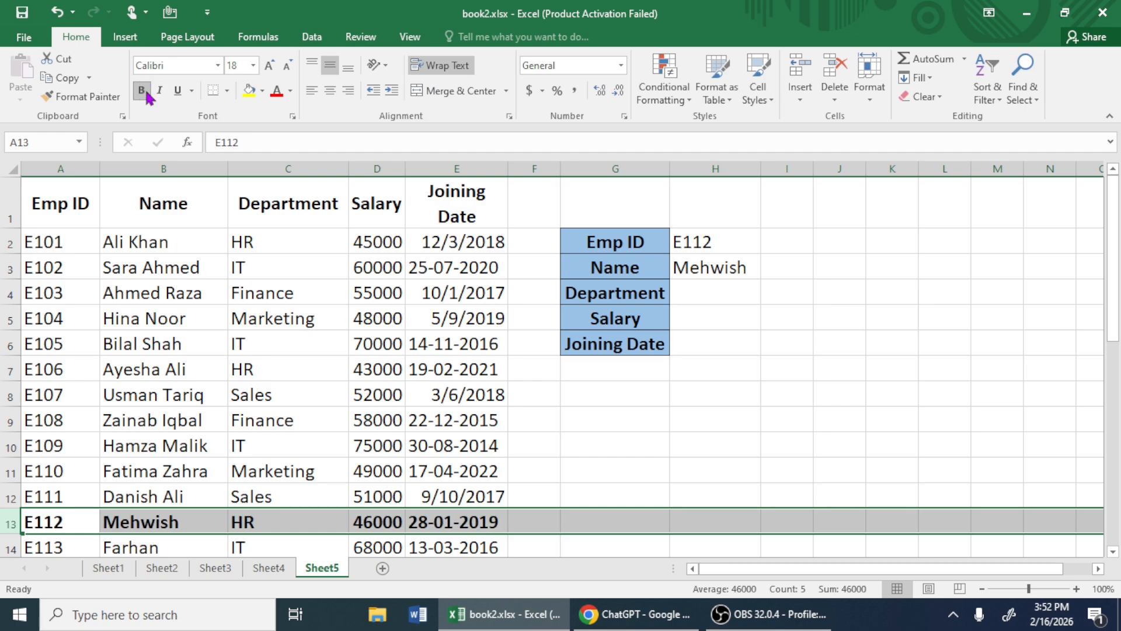
{"action": "left_click", "coordinate": [617, 489]}
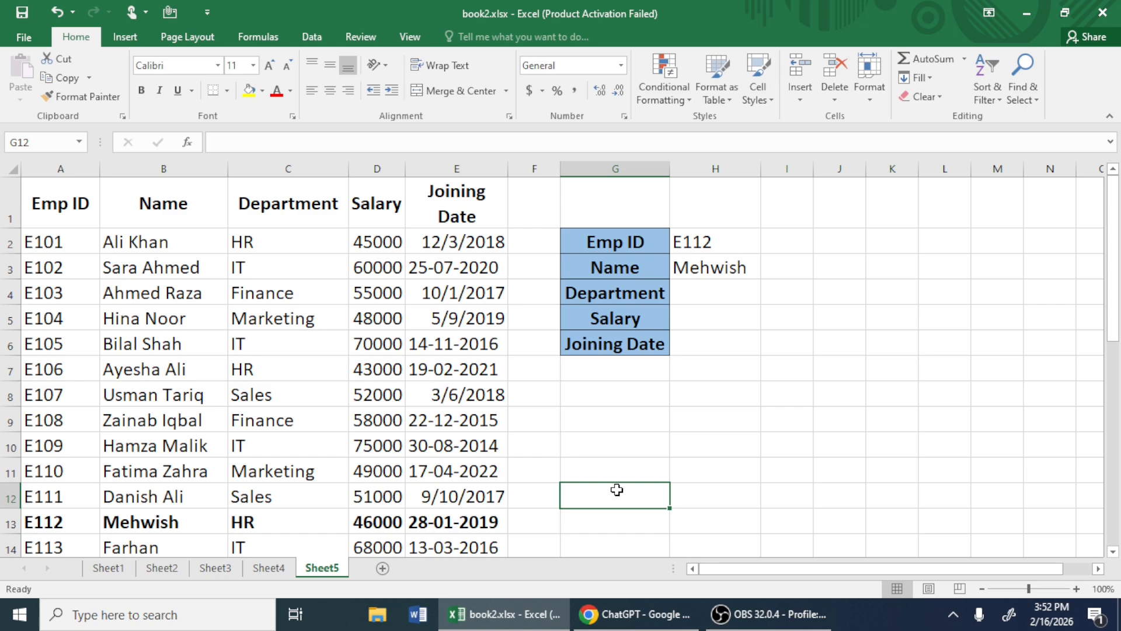
Try filling the H3 VLOOKUP with its relative references down to H6, and undo the fill
{"action": "left_click", "coordinate": [724, 264]}
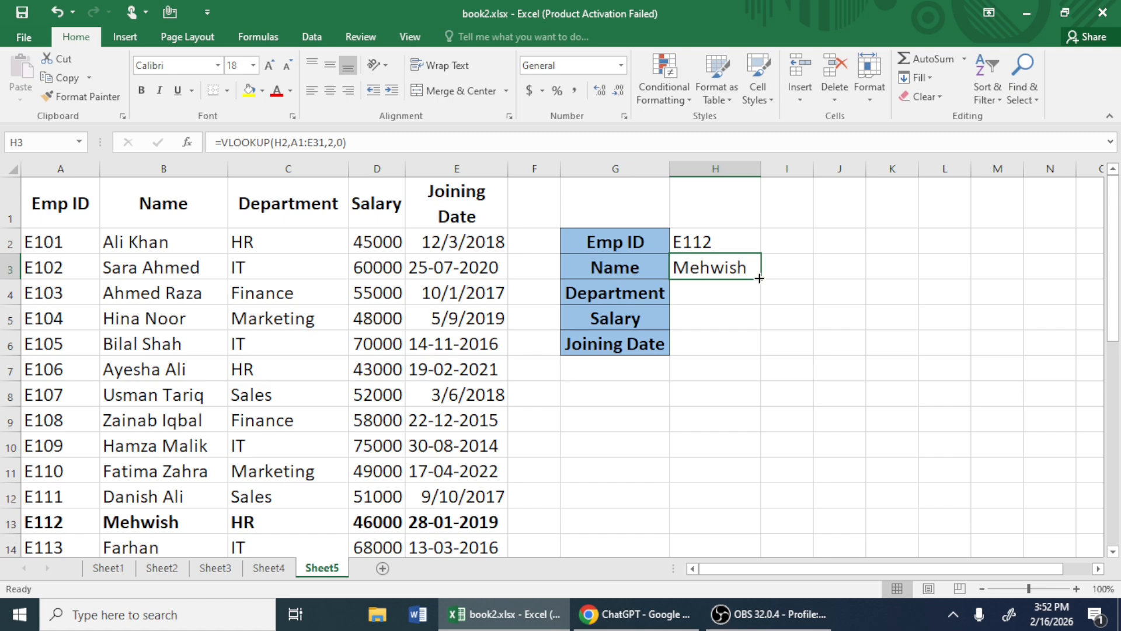
{"action": "double_click", "coordinate": [759, 278]}
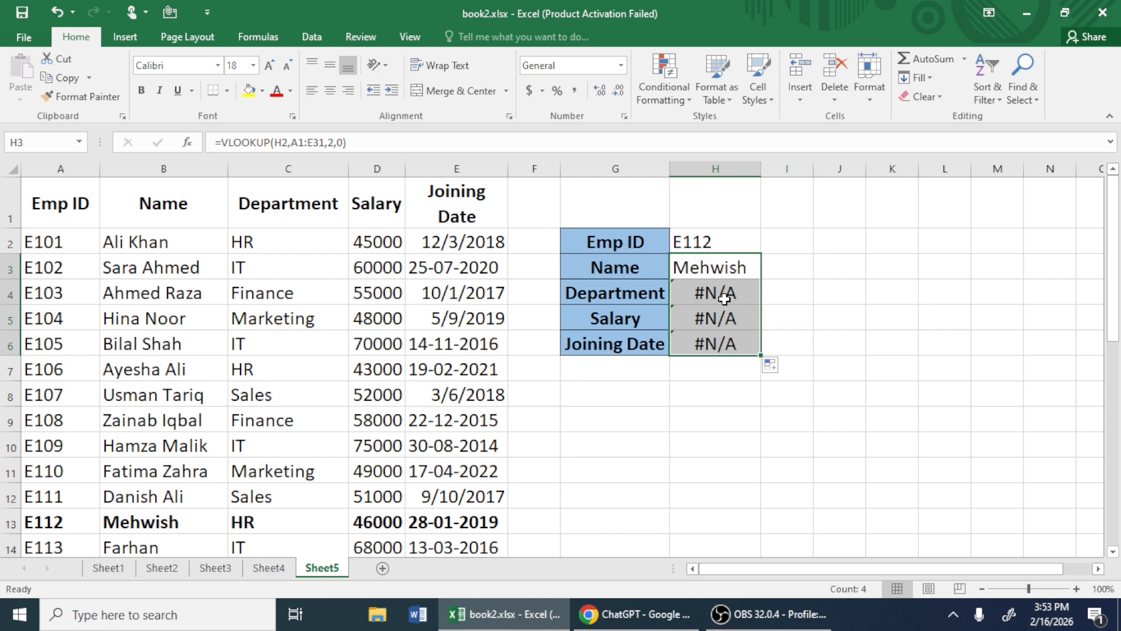
{"action": "double_click", "coordinate": [743, 264]}
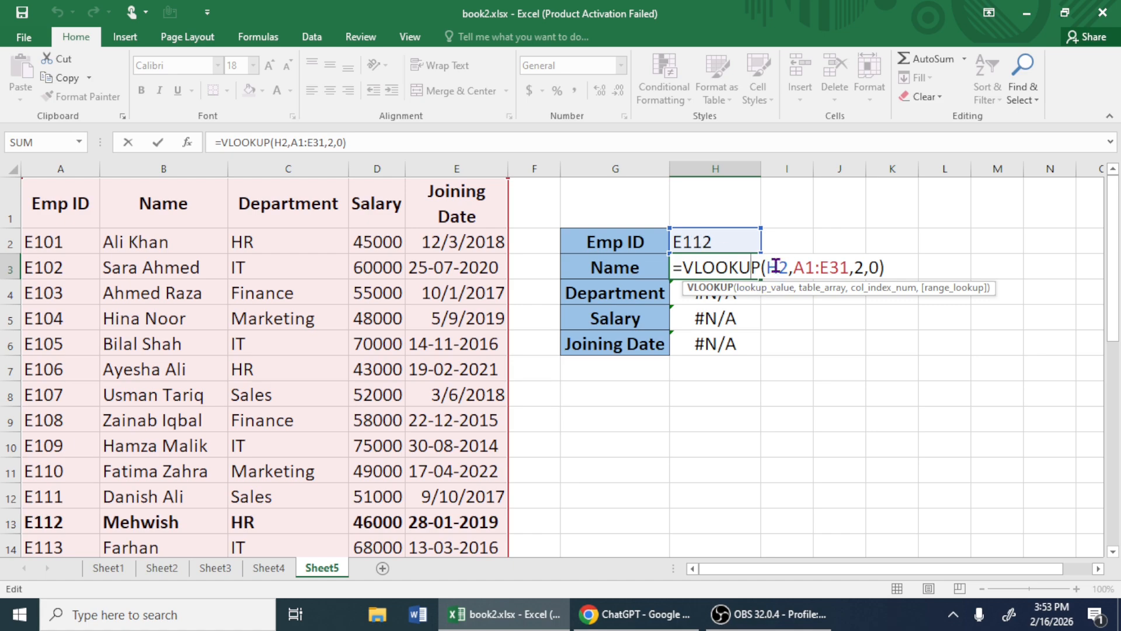
{"action": "left_click", "coordinate": [732, 317]}
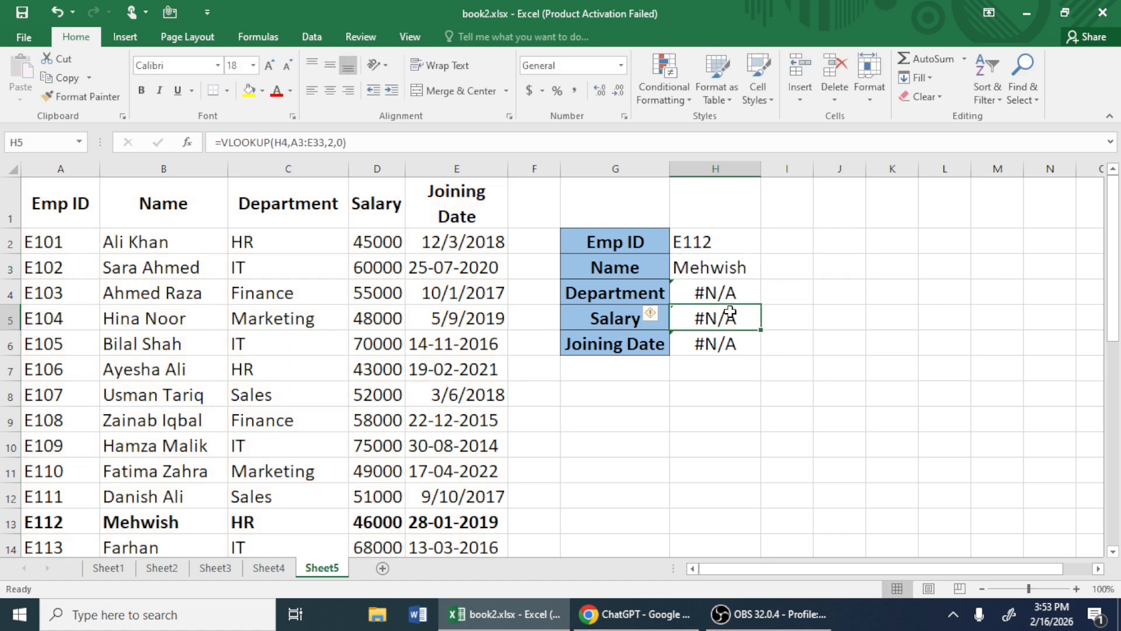
{"action": "key", "text": "ctrl+z"}
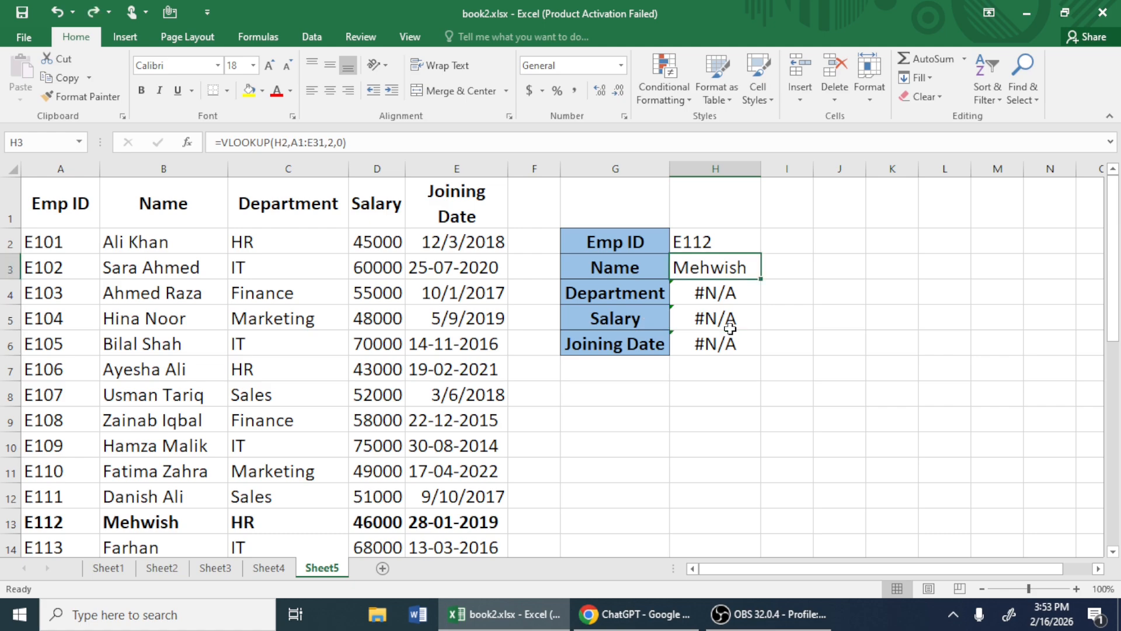
{"action": "key", "text": "ctrl+z"}
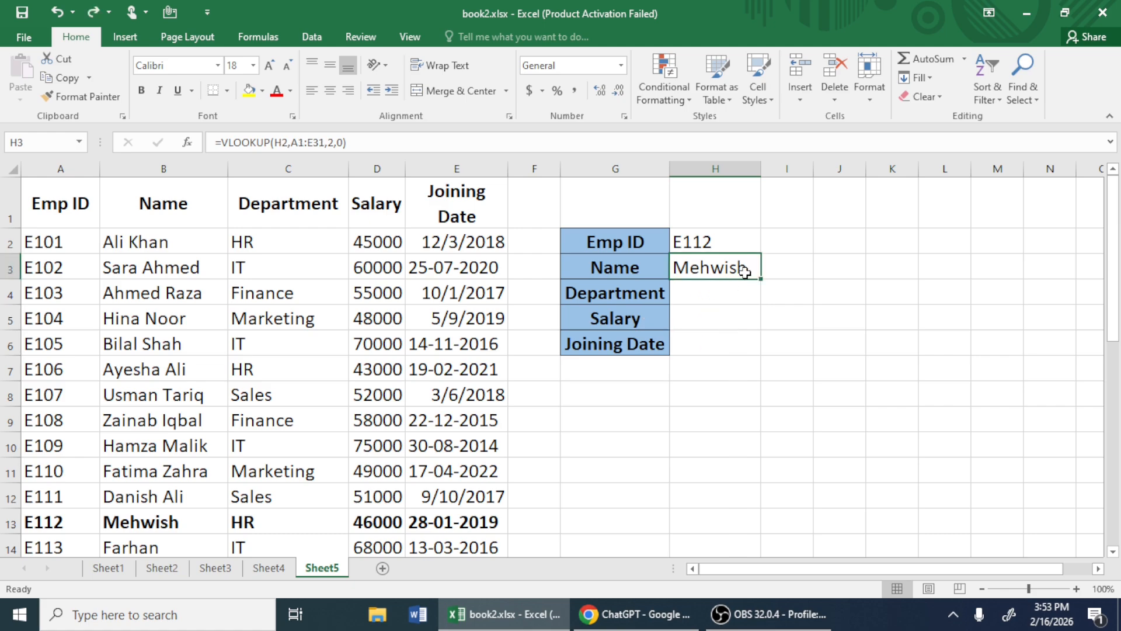
Make the references in the H3 VLOOKUP absolute, as $H$2 and $A$1:$E$31
{"action": "double_click", "coordinate": [745, 266]}
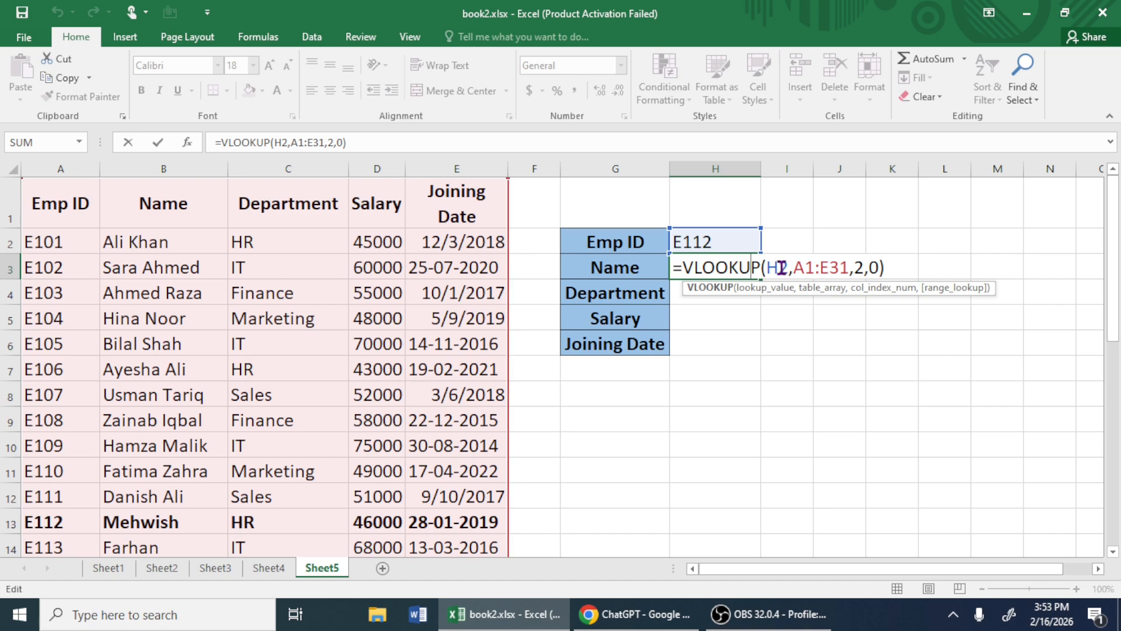
{"action": "left_click", "coordinate": [771, 267]}
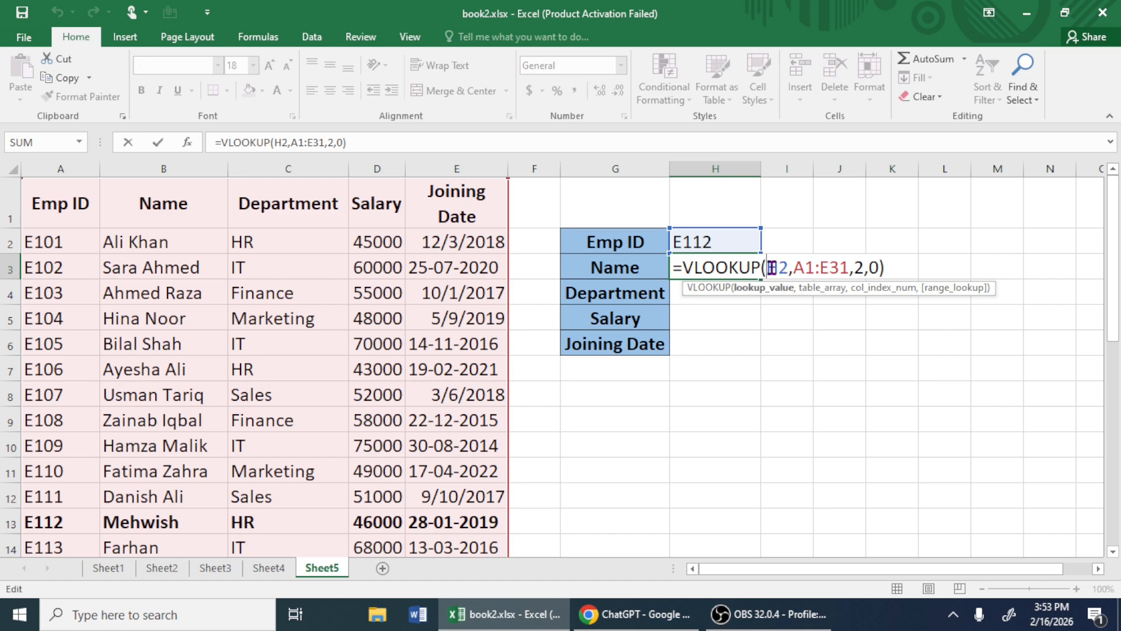
{"action": "key", "text": "F4"}
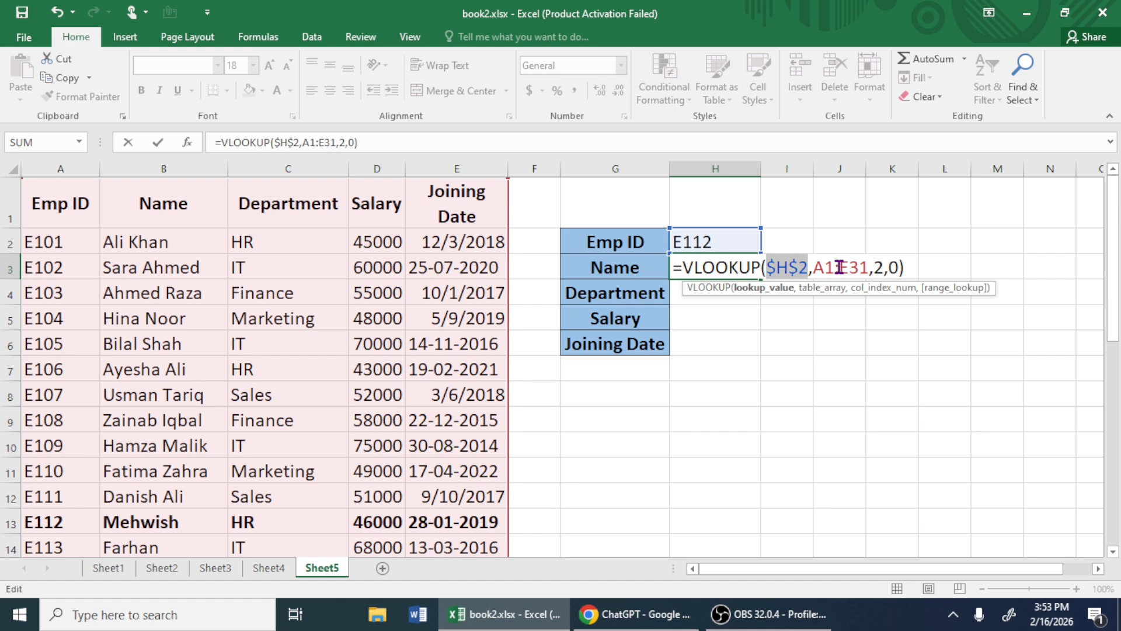
{"action": "left_click_drag", "start_coordinate": [836, 268], "coordinate": [816, 269]}
{"action": "key", "text": "F4"}
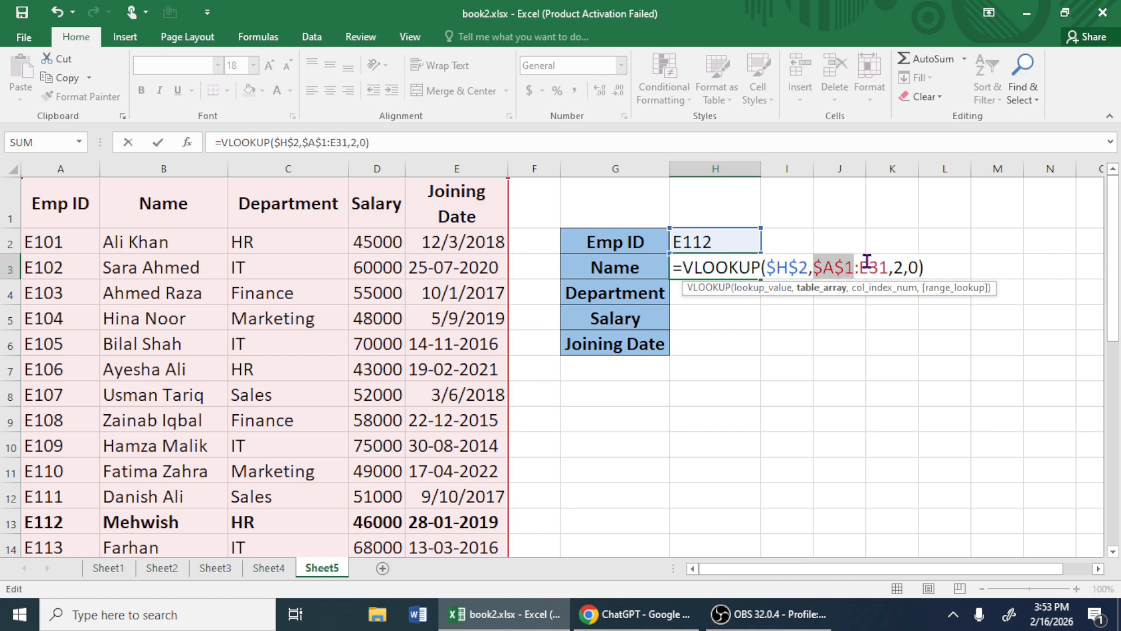
{"action": "left_click_drag", "start_coordinate": [891, 269], "coordinate": [863, 267]}
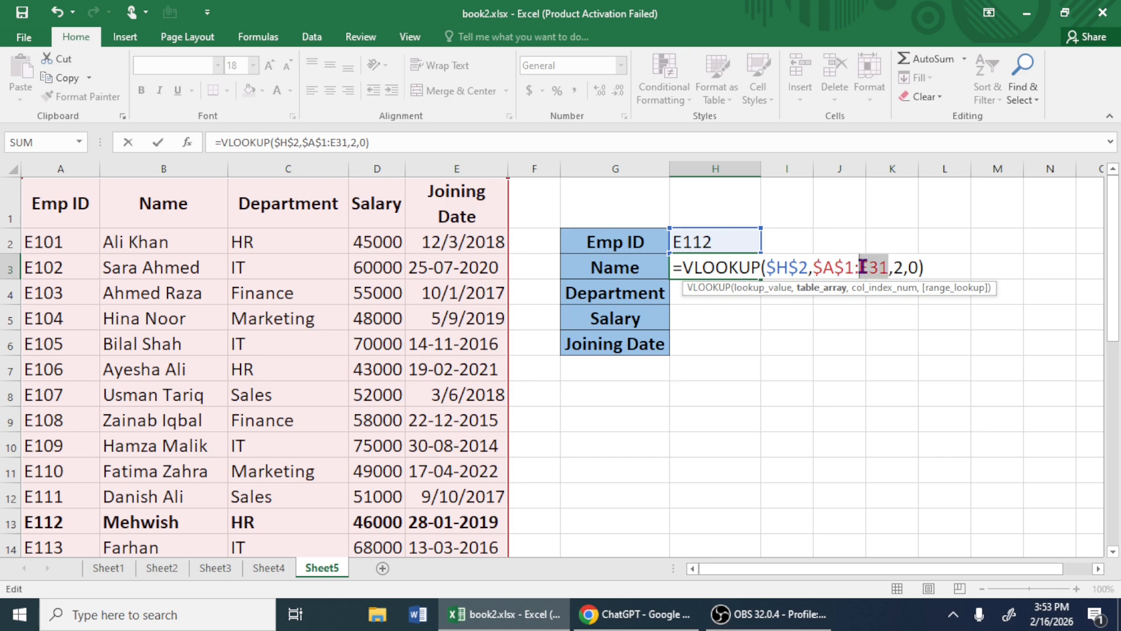
{"action": "key", "text": "F4"}
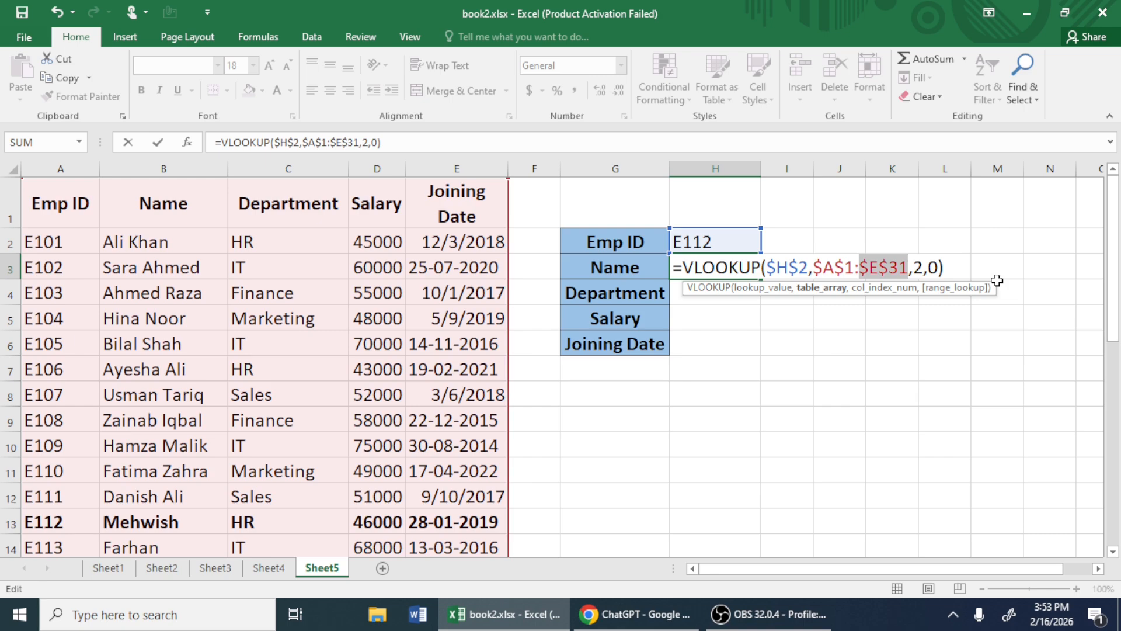
{"action": "key", "text": "Return"}
Fill the H3 VLOOKUP down through H6, and open the H3 formula to review its arguments
{"action": "left_click", "coordinate": [733, 264]}
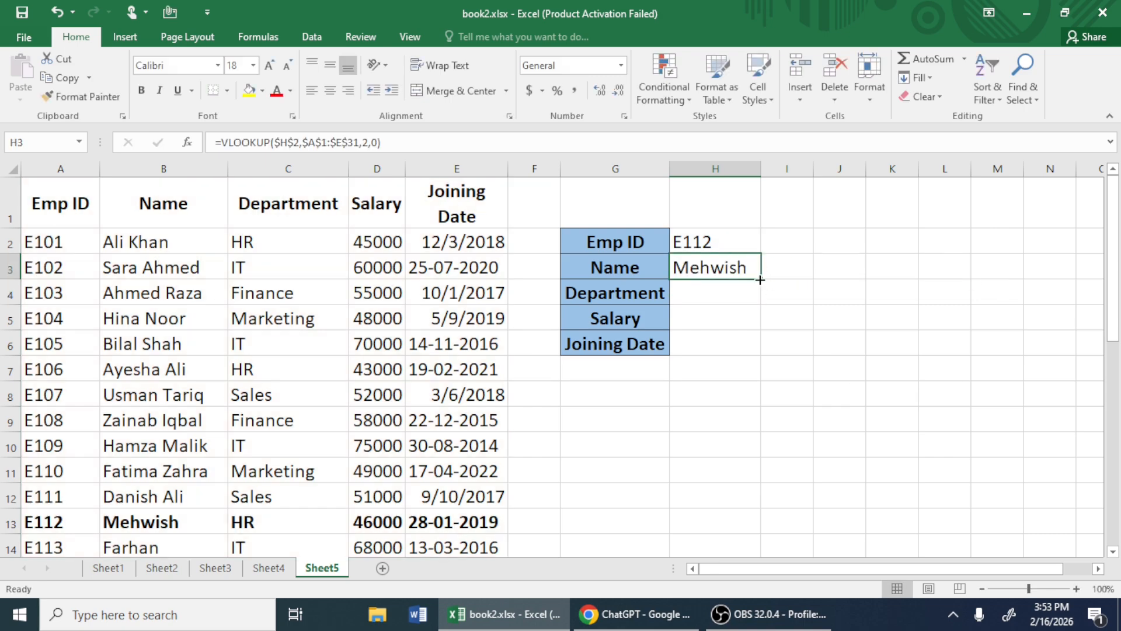
{"action": "double_click", "coordinate": [760, 280]}
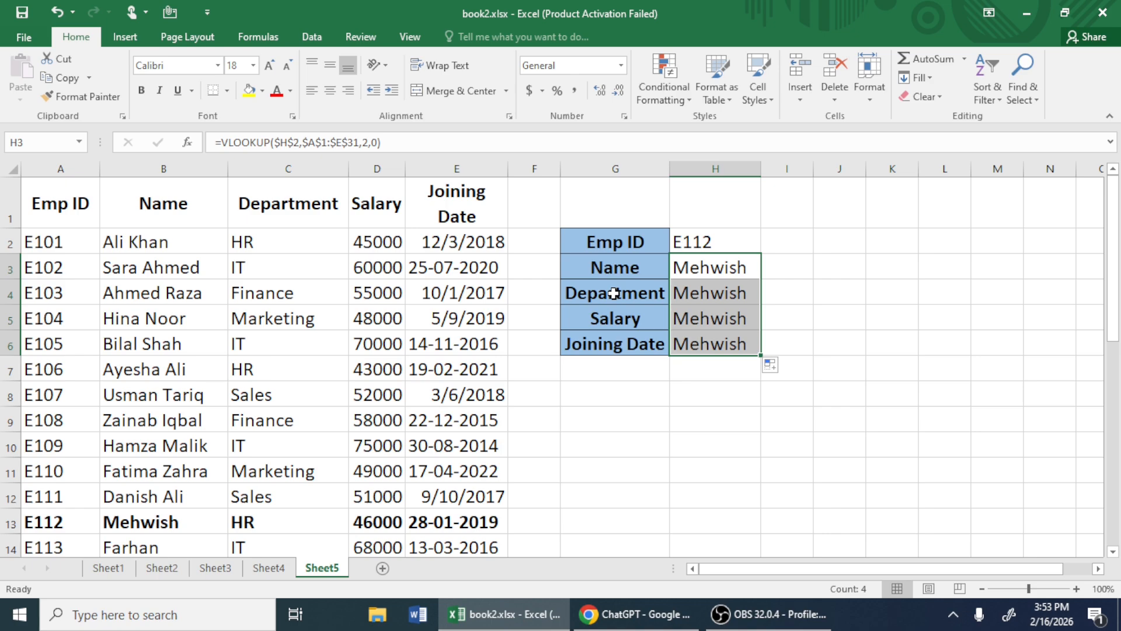
{"action": "left_click", "coordinate": [719, 265]}
{"action": "double_click", "coordinate": [753, 267]}
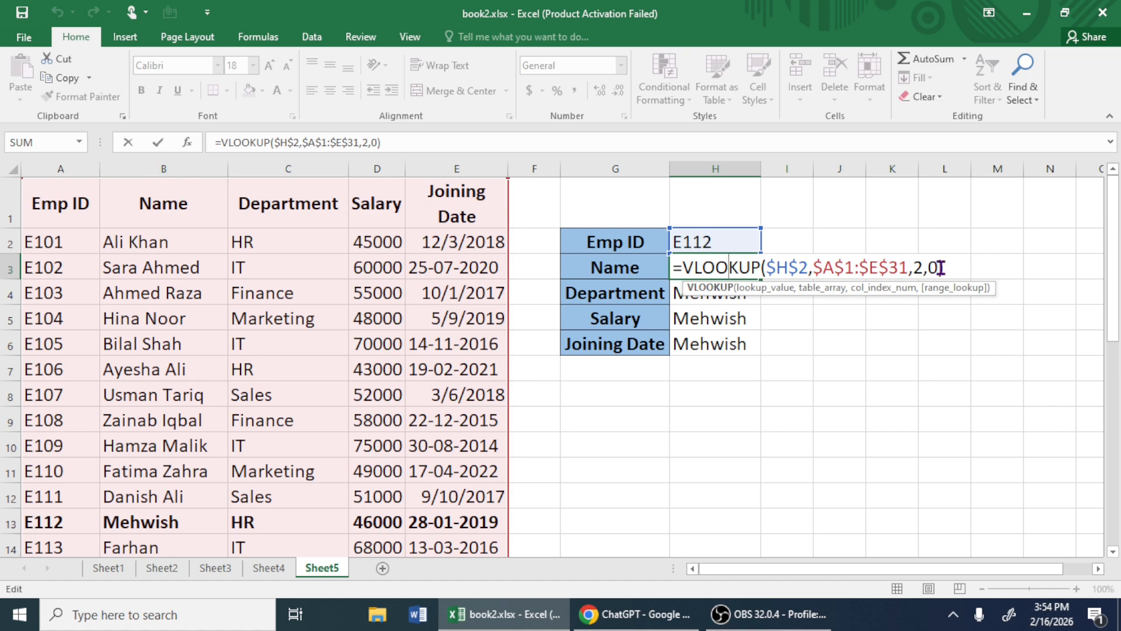
Set the column index in the Department VLOOKUP in H4 to 3
{"action": "left_click", "coordinate": [726, 302]}
{"action": "double_click", "coordinate": [726, 290]}
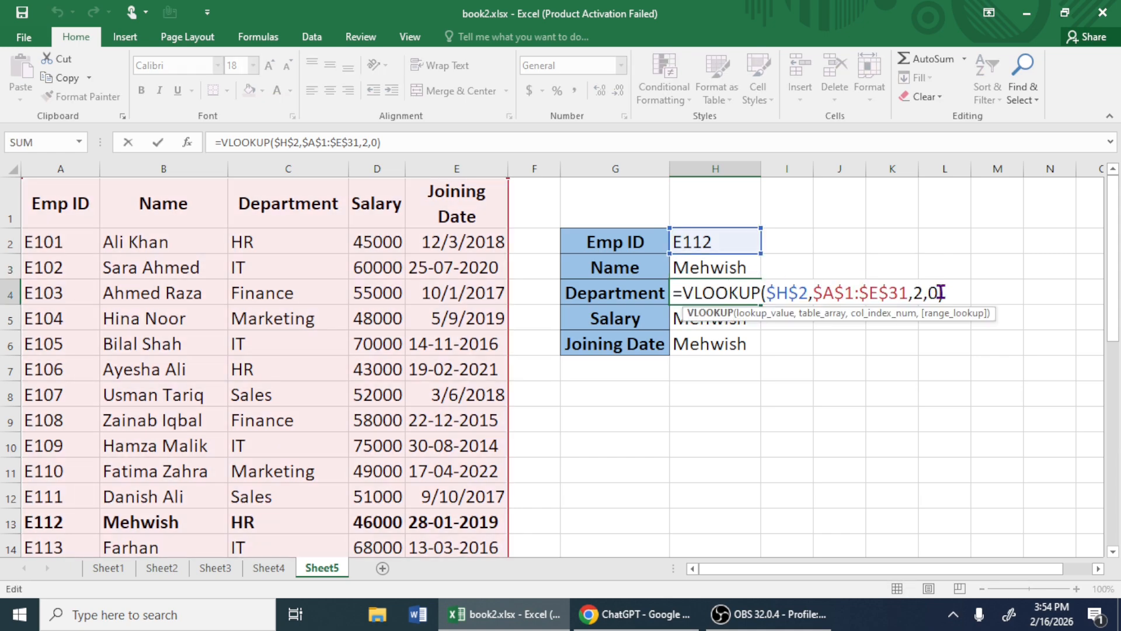
{"action": "left_click", "coordinate": [922, 294]}
{"action": "key", "text": "BackSpace"}
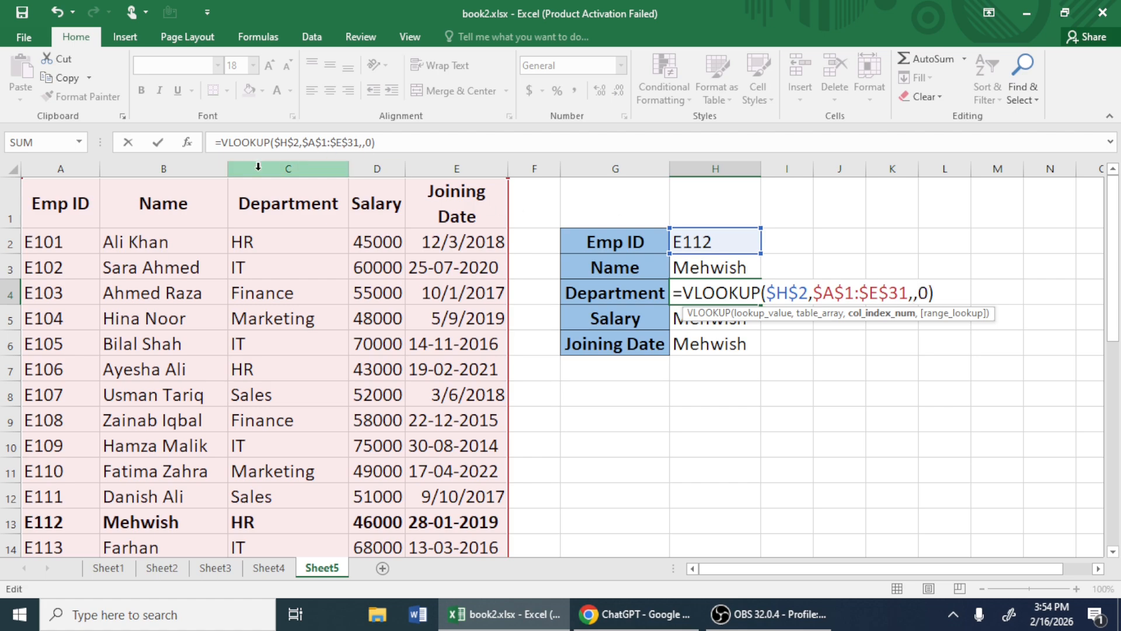
{"action": "type", "text": "2"}
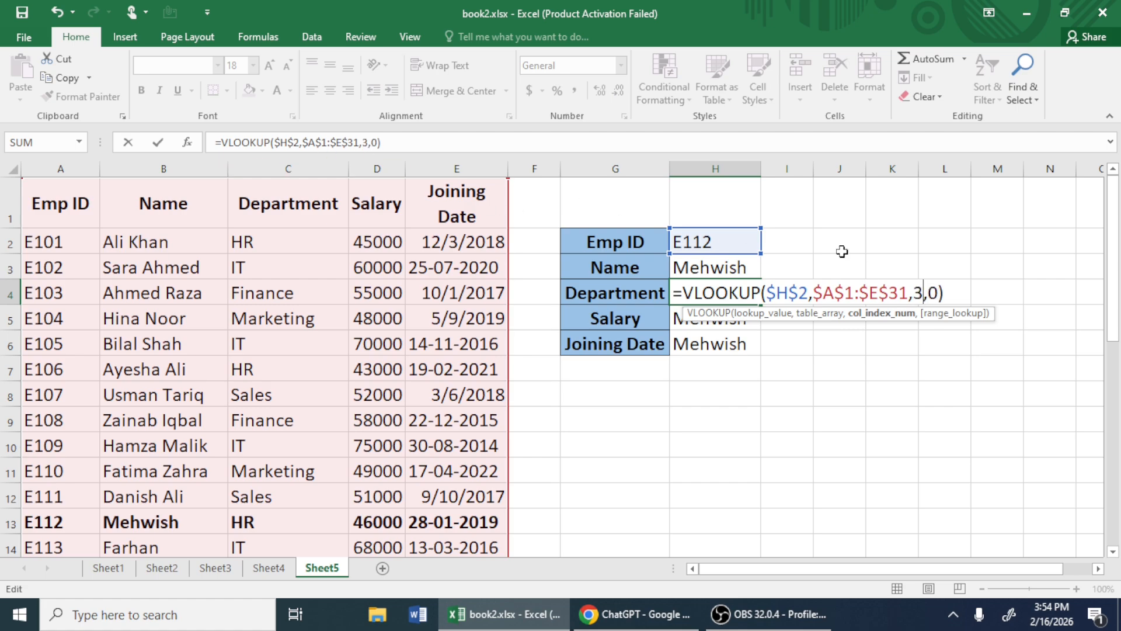
{"action": "key", "text": "Return"}
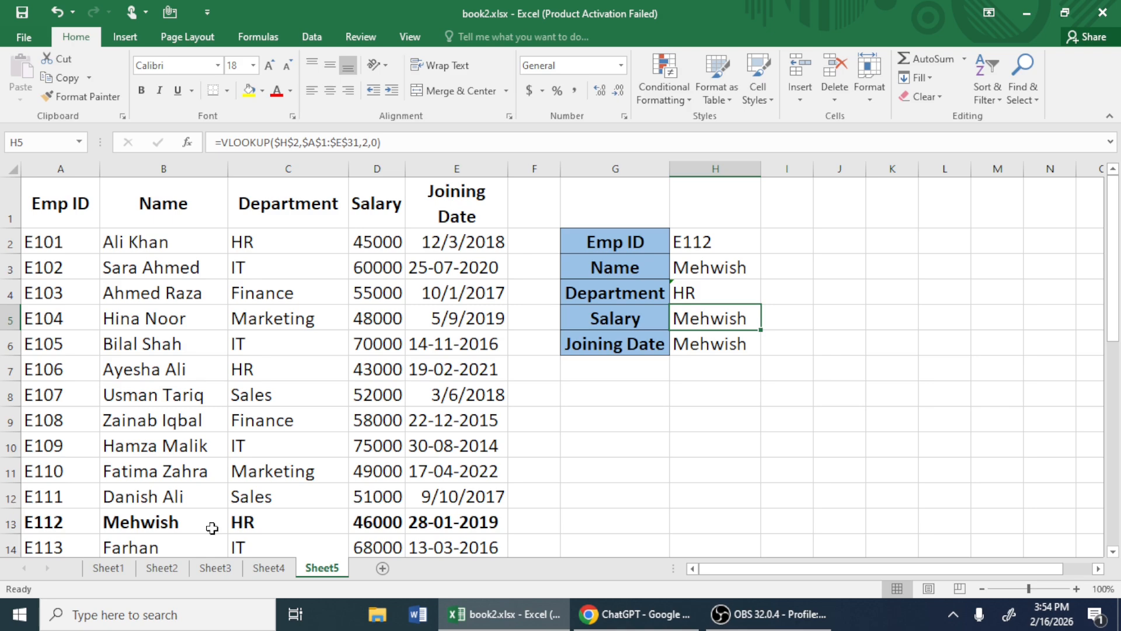
Set the column index in the Salary VLOOKUP in H5 to 4
{"action": "double_click", "coordinate": [709, 317]}
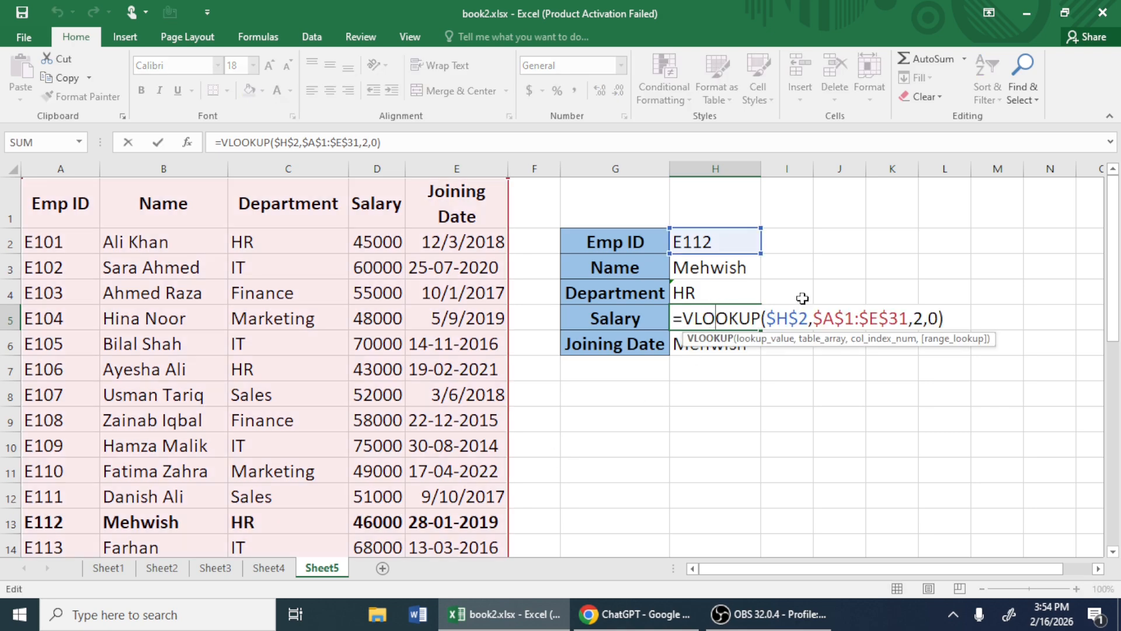
{"action": "left_click", "coordinate": [926, 318]}
{"action": "key", "text": "BackSpace"}
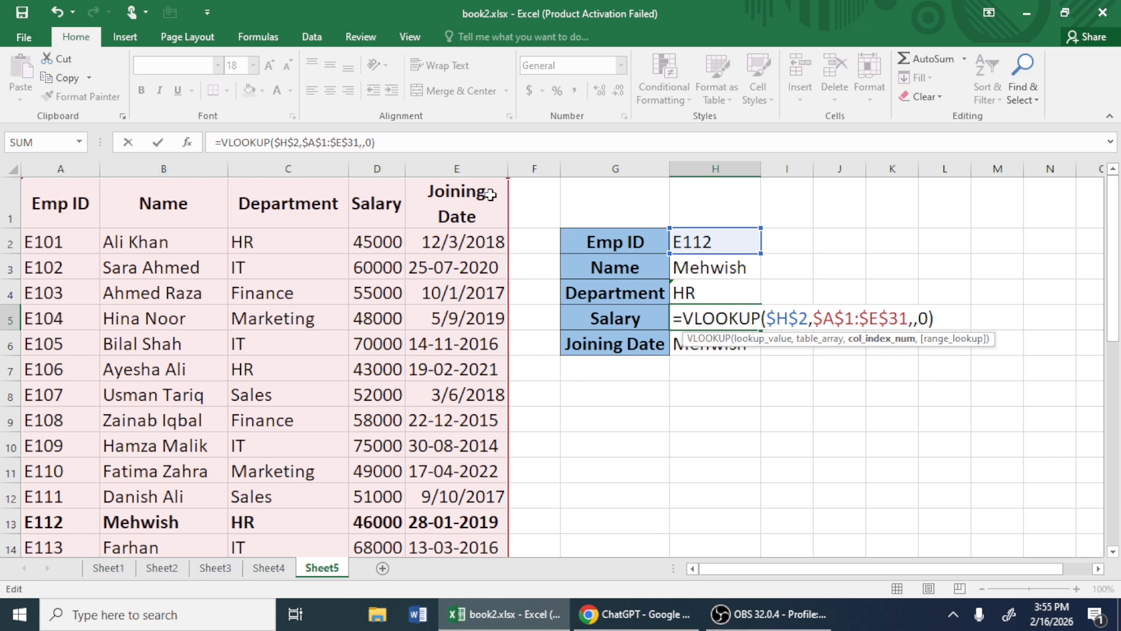
{"action": "type", "text": "4"}
{"action": "key", "text": "Return"}
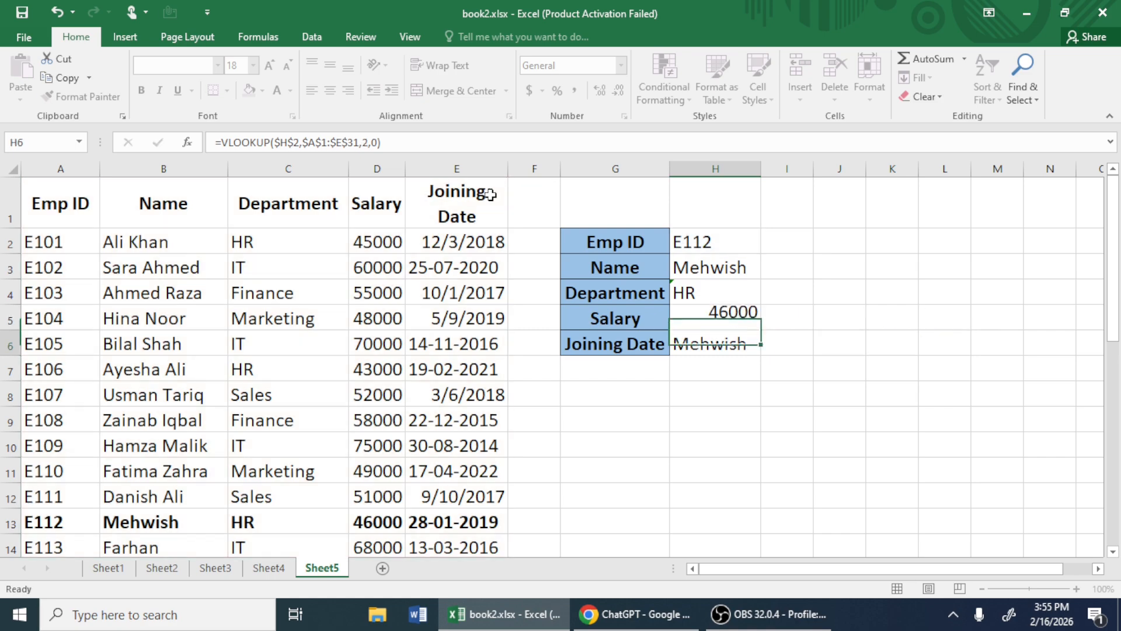
Set the column index in the Joining Date VLOOKUP in H6 to 5
{"action": "double_click", "coordinate": [725, 343]}
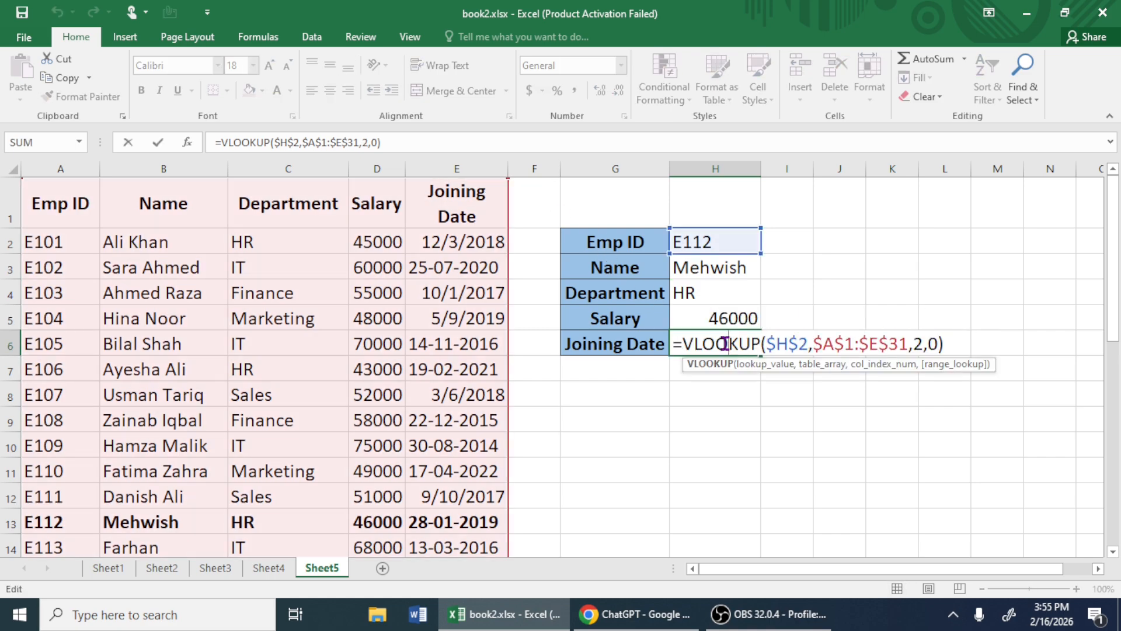
{"action": "double_click", "coordinate": [922, 345]}
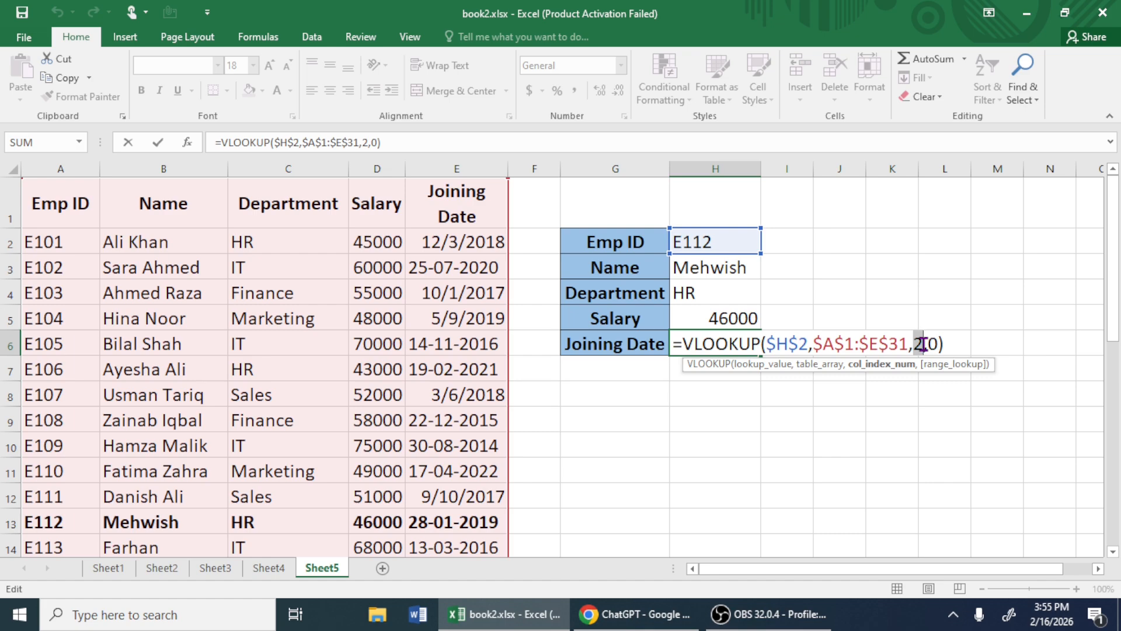
{"action": "type", "text": "5"}
{"action": "key", "text": "Return"}
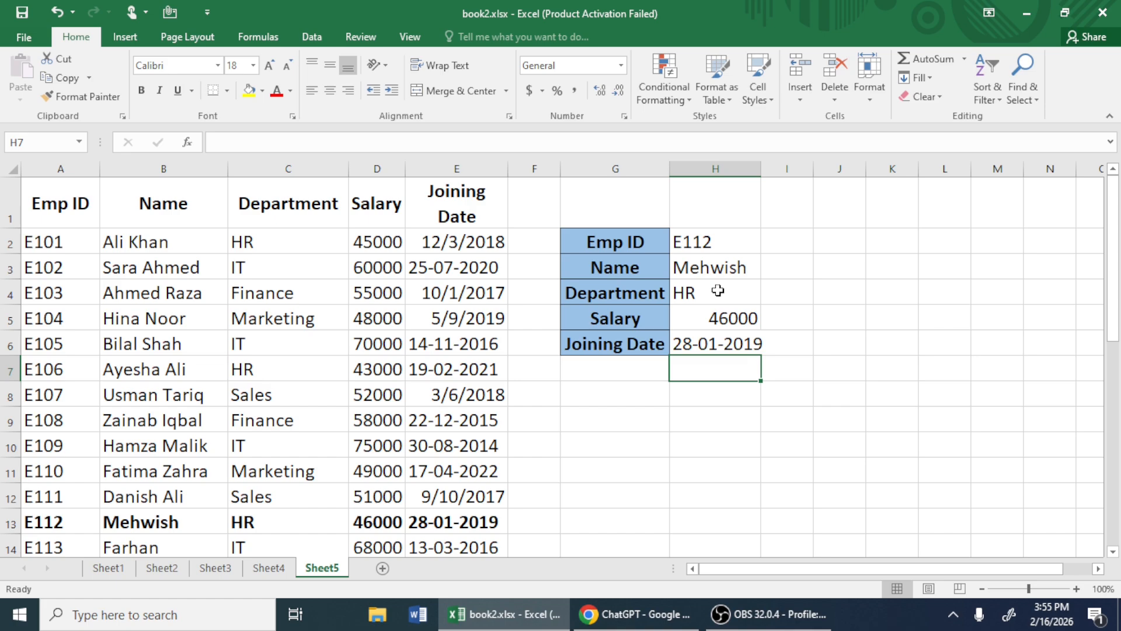
Clear the Department, Salary and Joining Date formulas in H4:H6, keeping the Name formula in H3
{"action": "left_click_drag", "start_coordinate": [739, 345], "coordinate": [692, 272]}
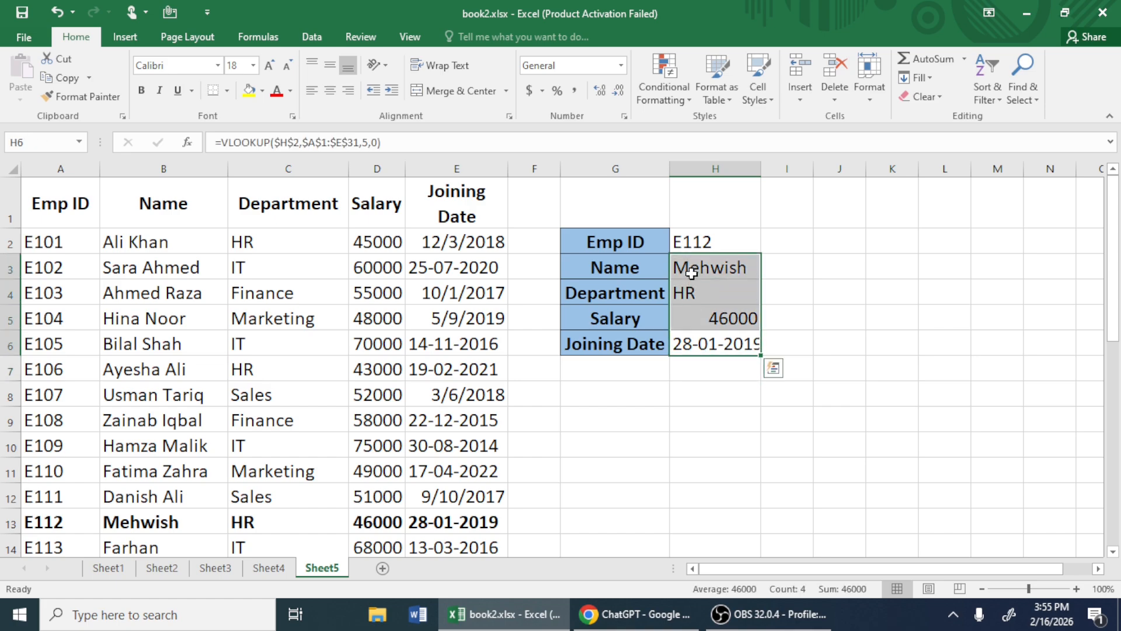
{"action": "left_click_drag", "start_coordinate": [739, 346], "coordinate": [693, 294]}
{"action": "key", "text": "Delete"}
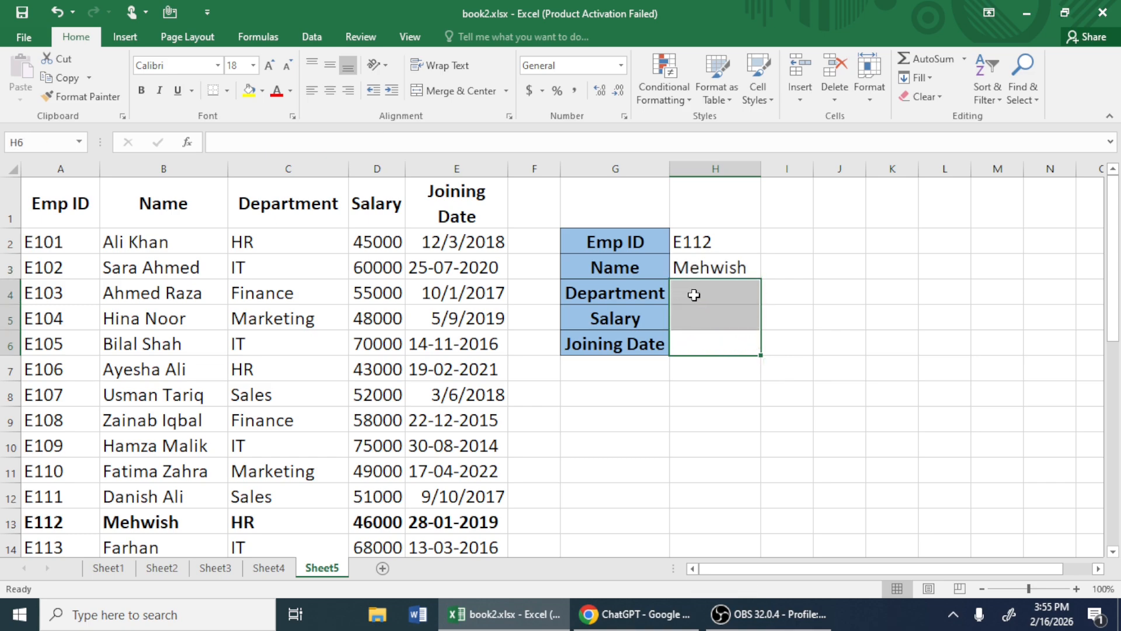
{"action": "left_click", "coordinate": [694, 295]}
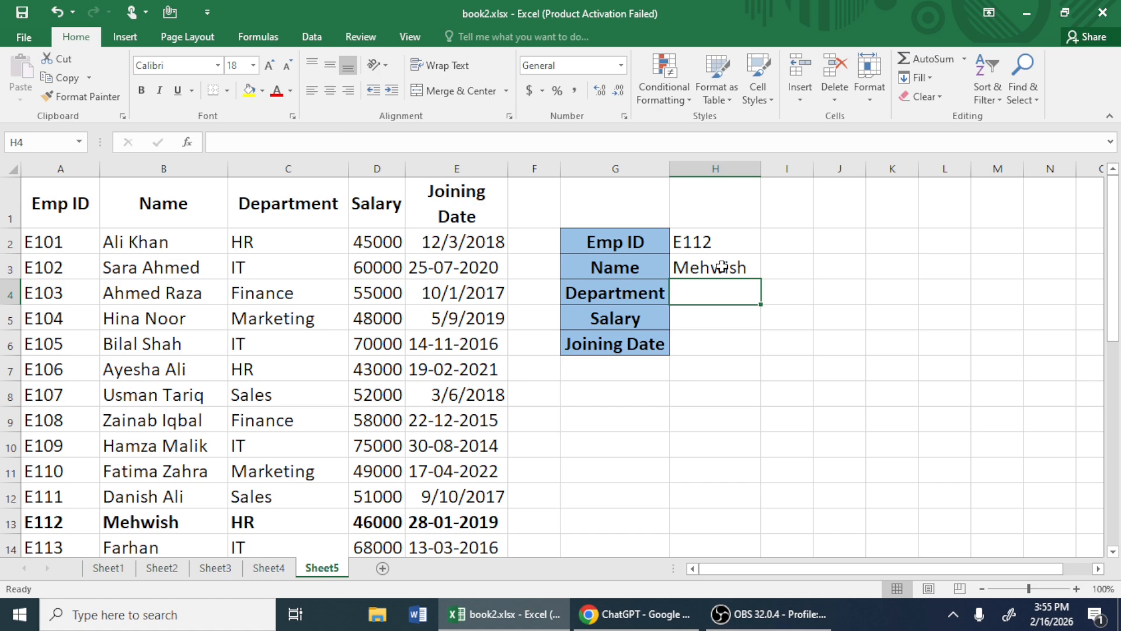
Enter the test formula =ROW() in the empty cell L8
{"action": "left_click", "coordinate": [722, 267]}
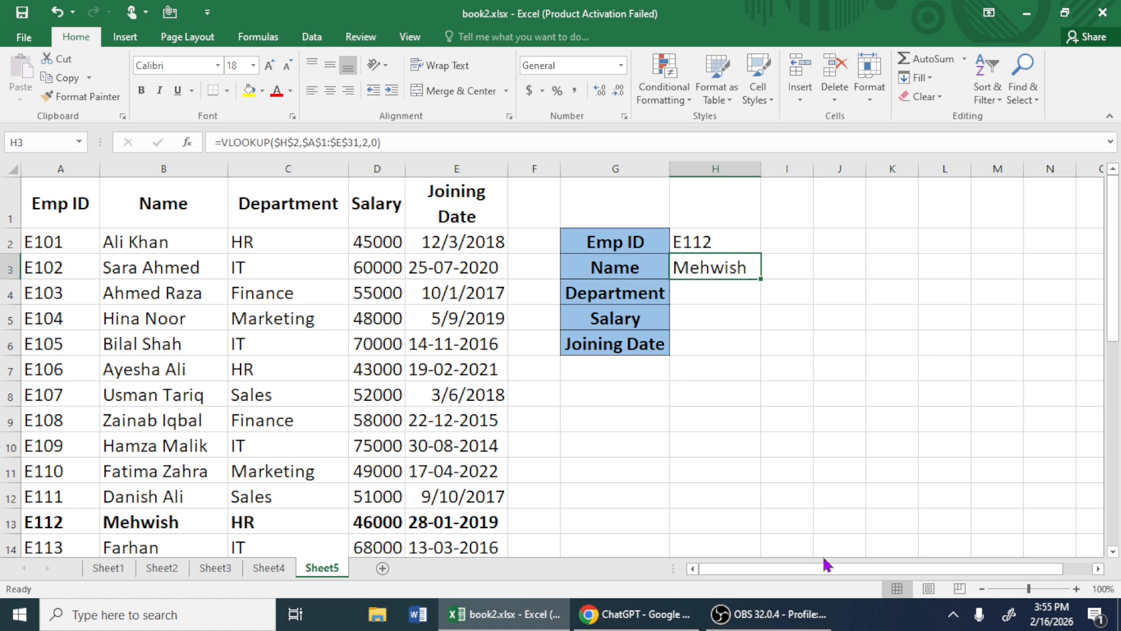
{"action": "left_click_drag", "start_coordinate": [821, 570], "coordinate": [942, 401]}
{"action": "left_click", "coordinate": [942, 395]}
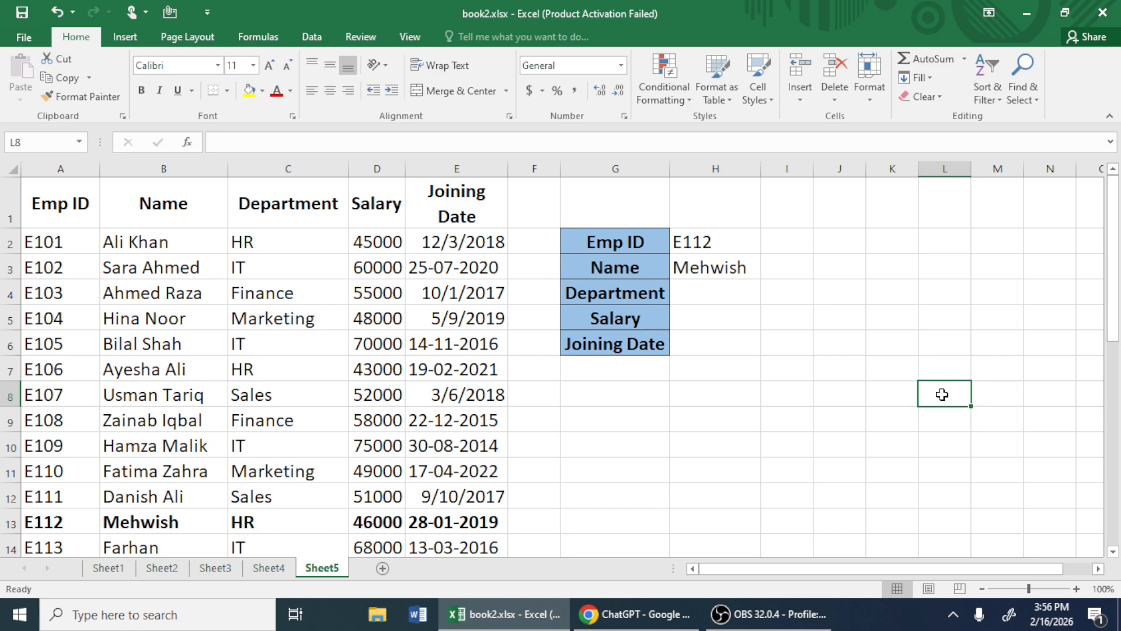
{"action": "type", "text": "="}
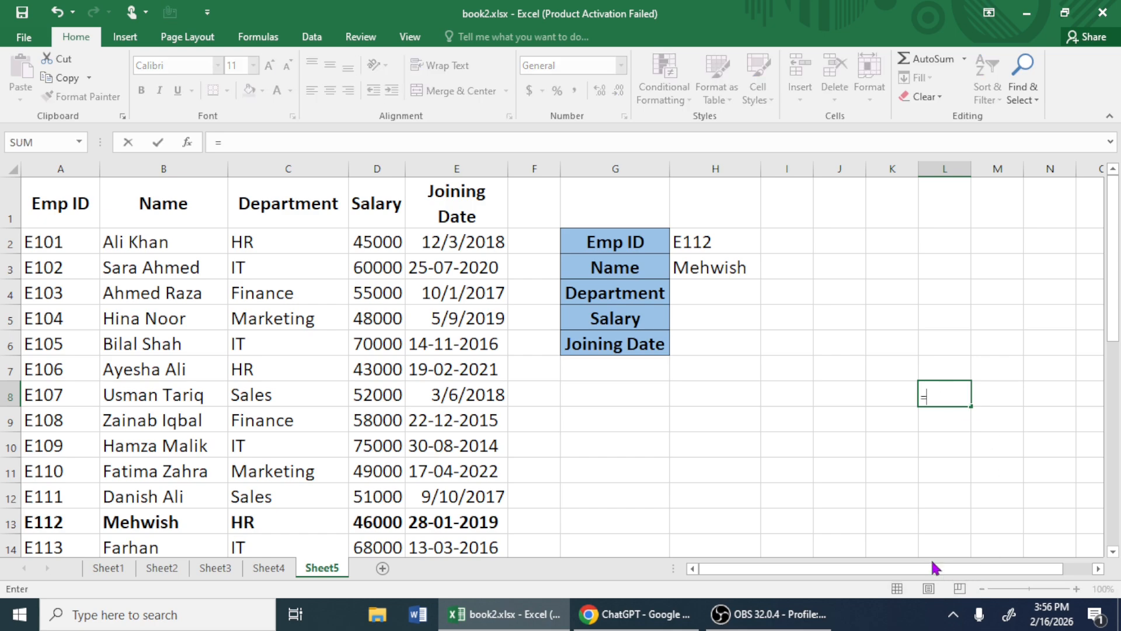
{"action": "type", "text": "row"}
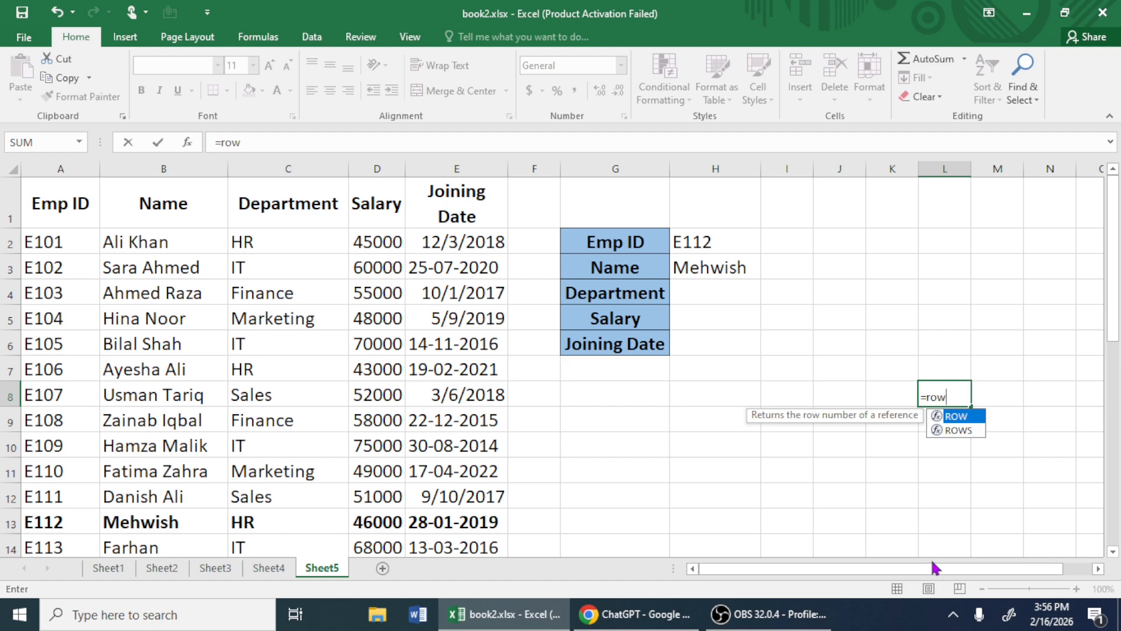
{"action": "key", "text": "Tab"}
{"action": "type", "text": ")"}
{"action": "key", "text": "Return"}
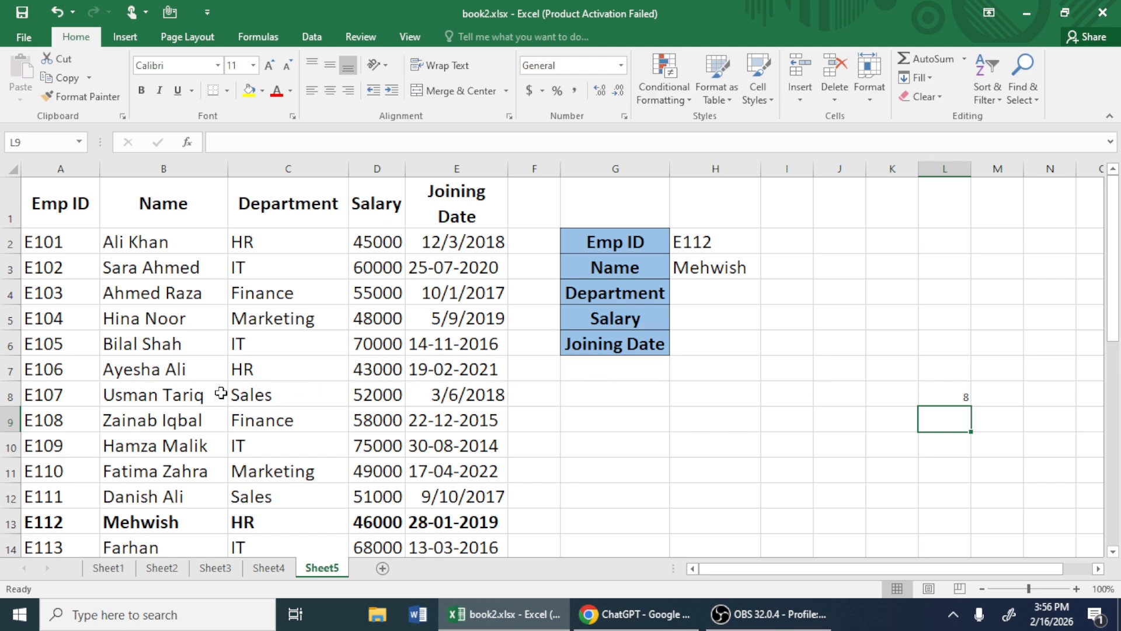
Compare the ROW result with the heading of row 8, and clear the test formula from L8
{"action": "left_click", "coordinate": [5, 396]}
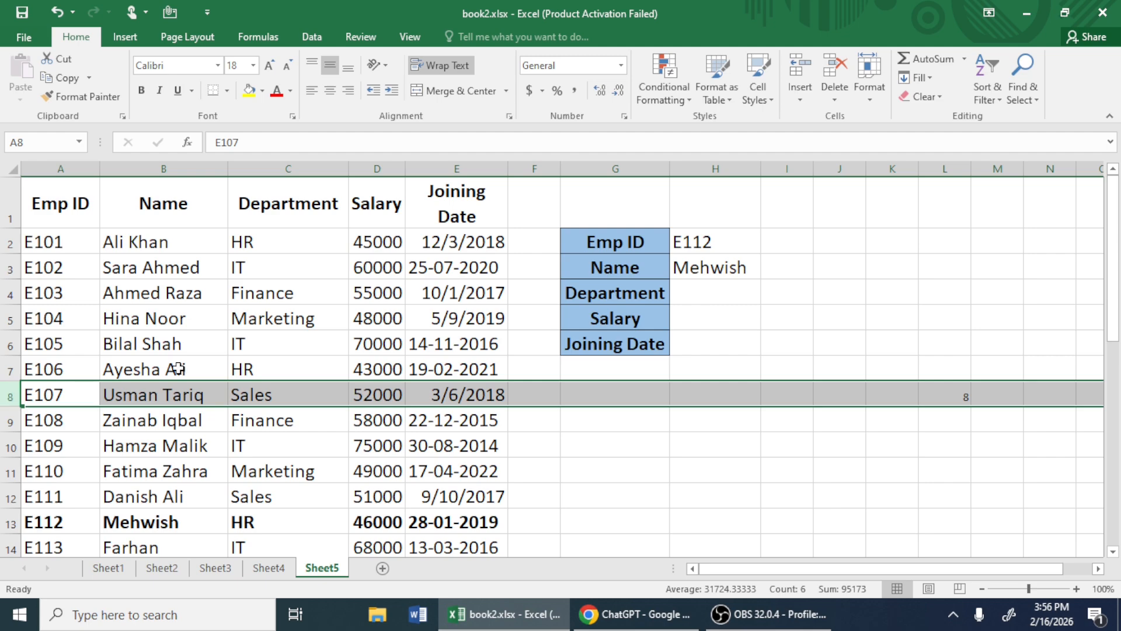
{"action": "left_click", "coordinate": [954, 395]}
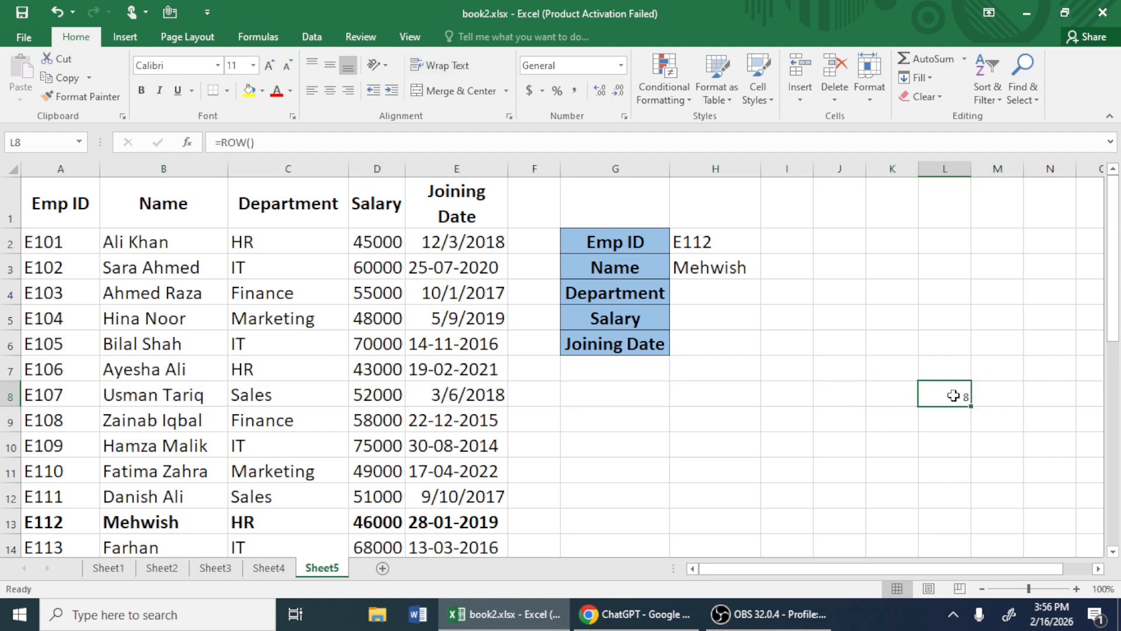
{"action": "key", "text": "BackSpace"}
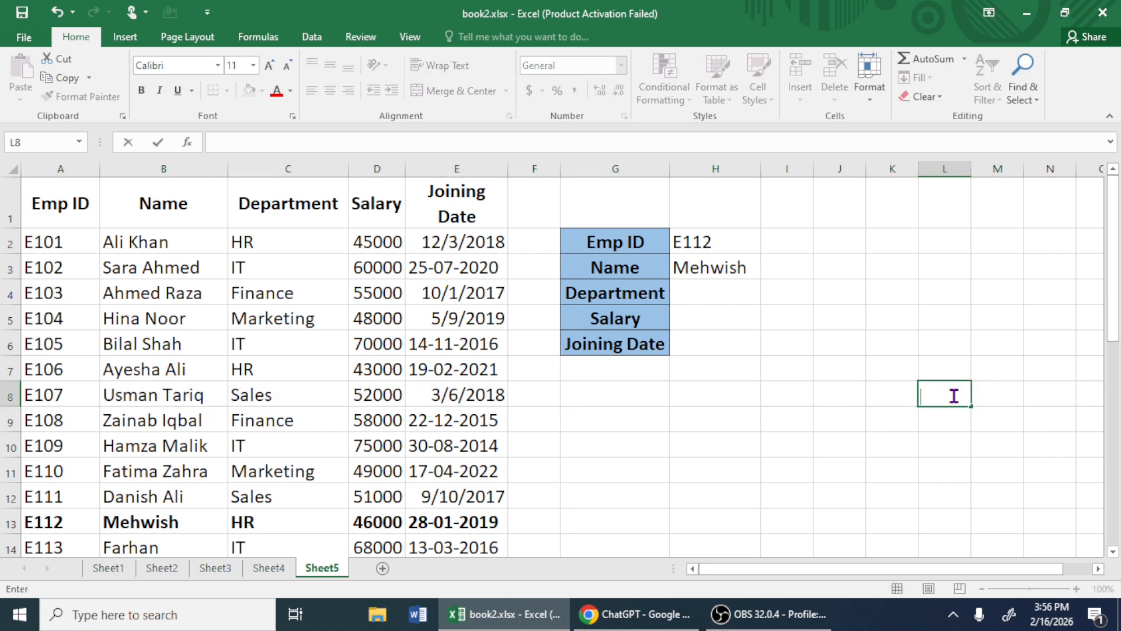
Replace the fixed column index 2 in the H3 VLOOKUP with ROW()
{"action": "double_click", "coordinate": [749, 267]}
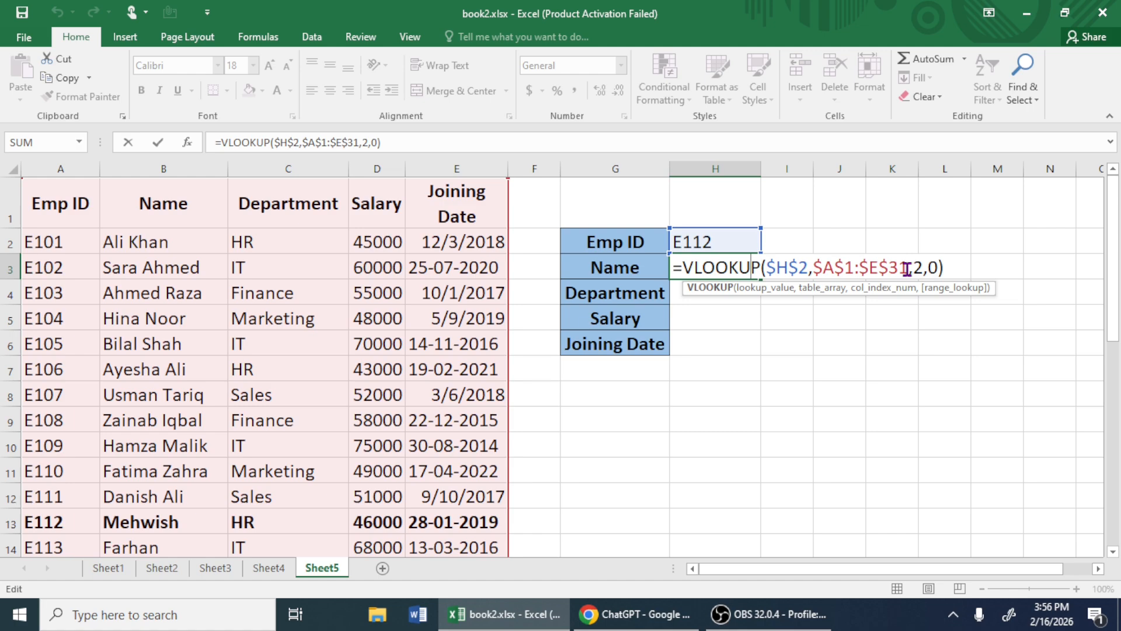
{"action": "left_click", "coordinate": [914, 268]}
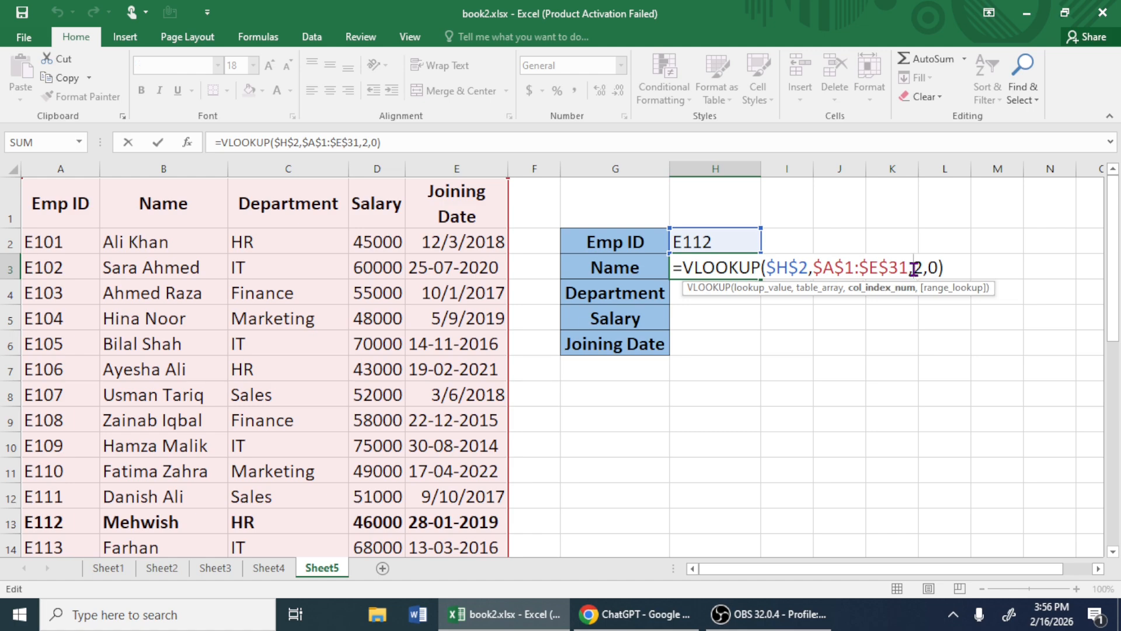
{"action": "type", "text": "row"}
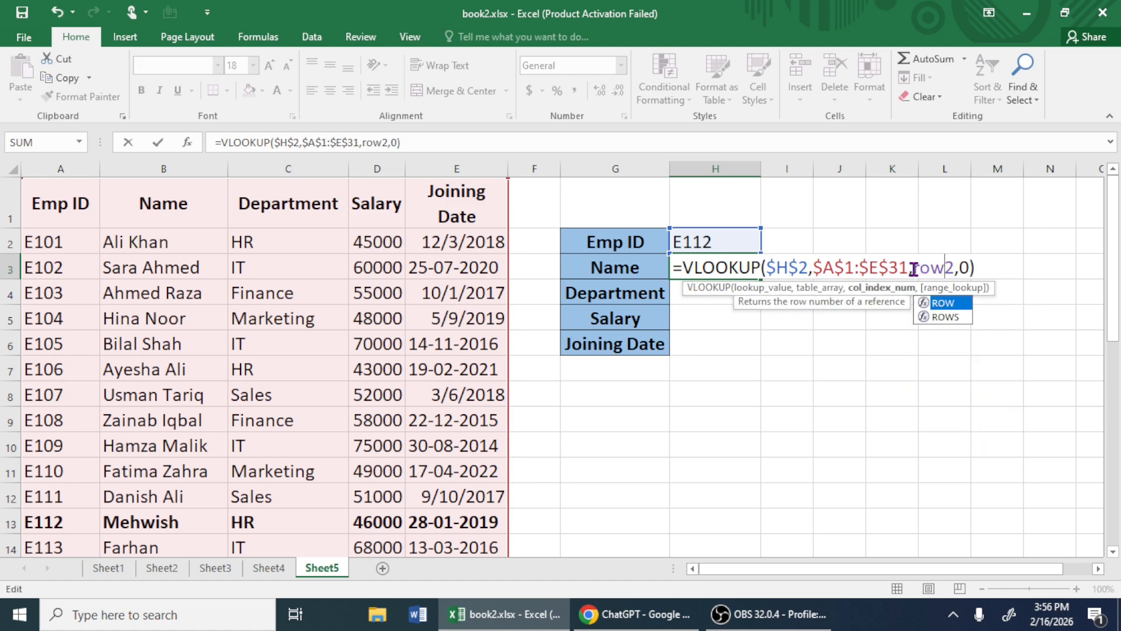
{"action": "key", "text": "Tab"}
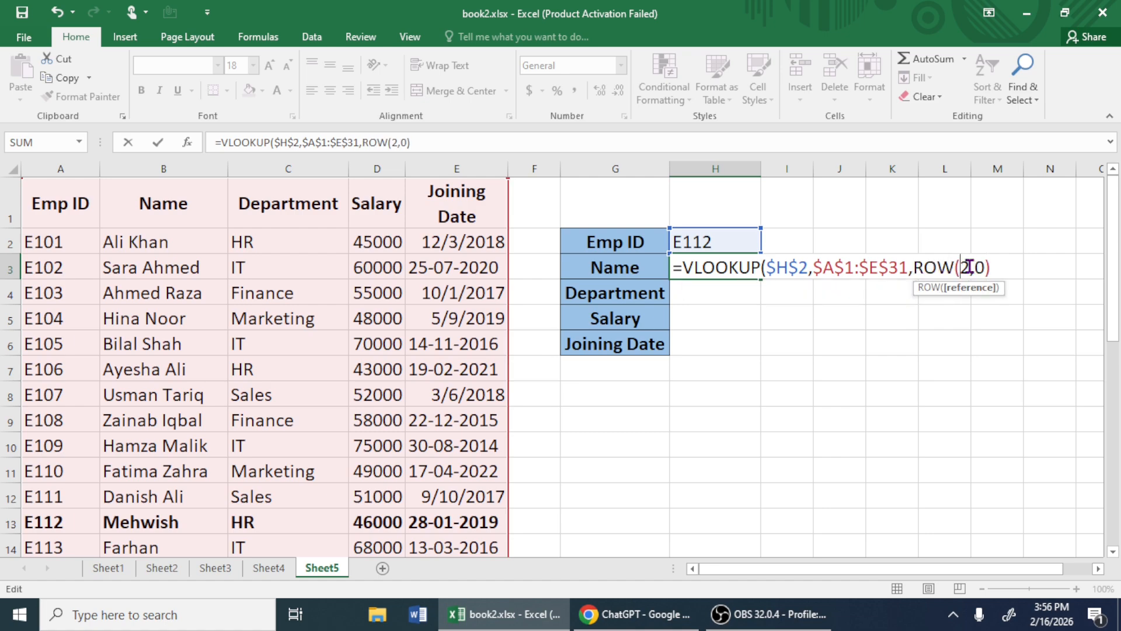
{"action": "key", "text": "Delete"}
{"action": "type", "text": ")"}
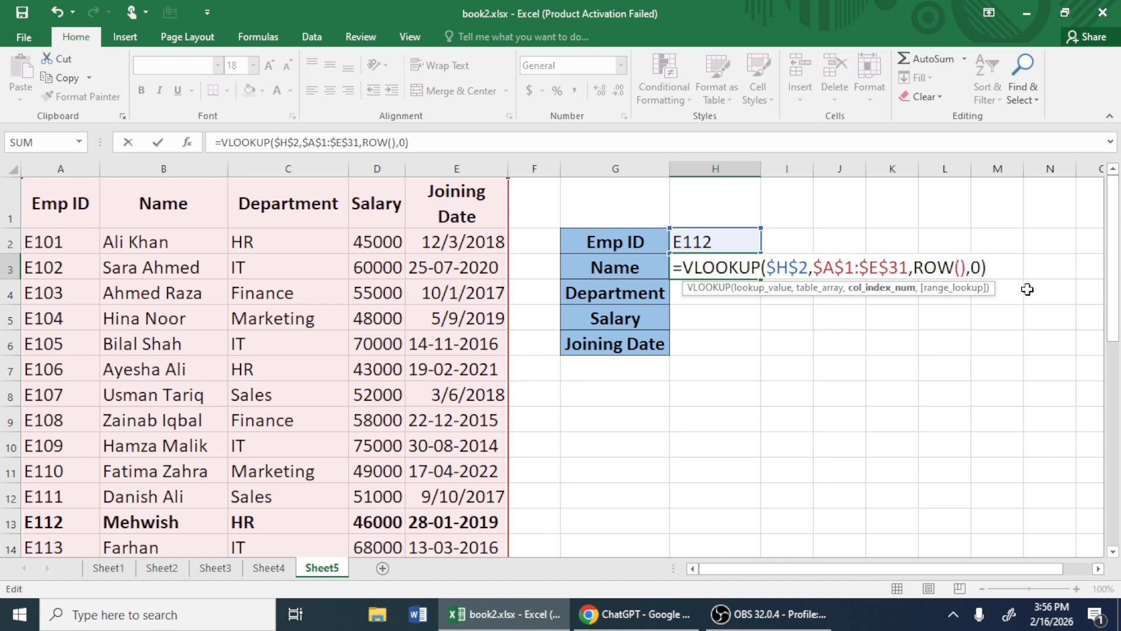
{"action": "key", "text": "Return"}
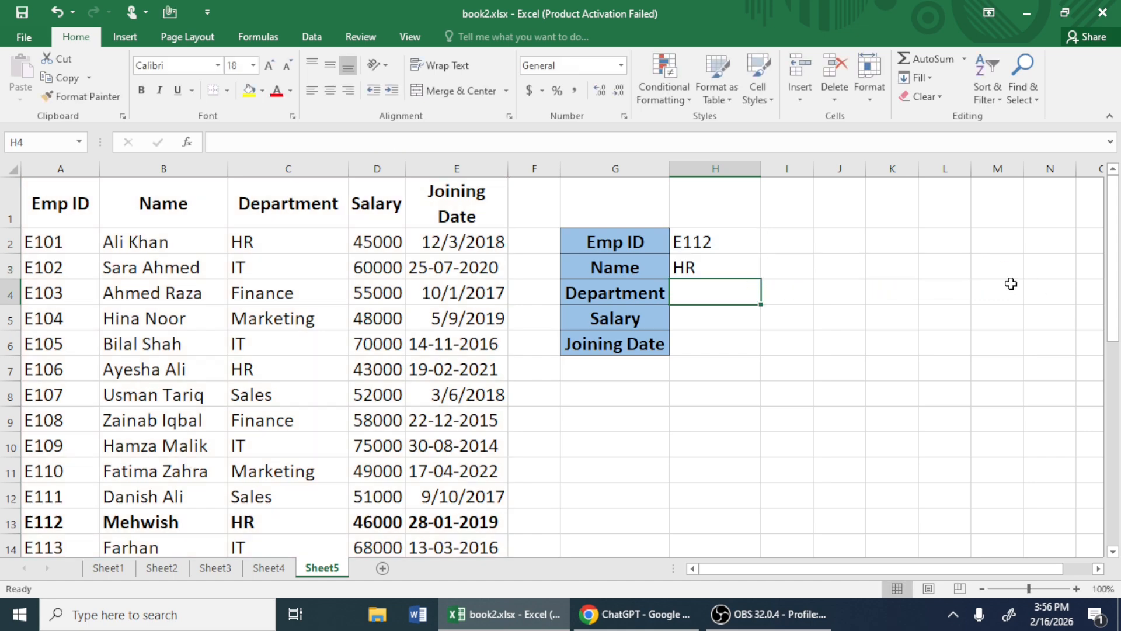
Fill the H3 formula with ROW() down through H6, and inspect the formula in H6
{"action": "left_click", "coordinate": [713, 263]}
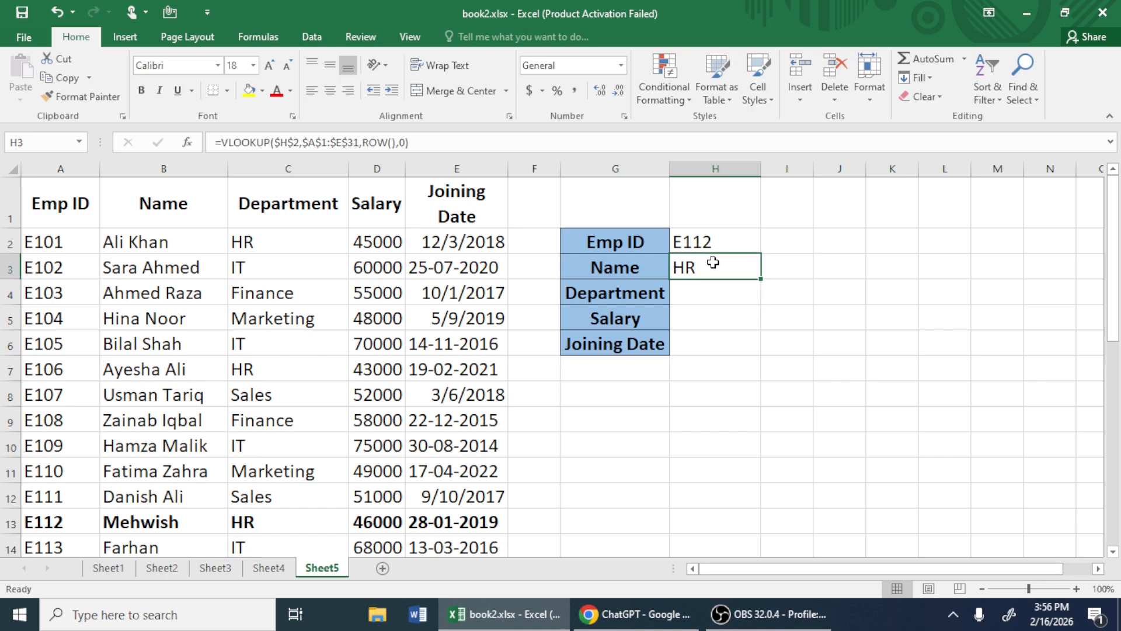
{"action": "double_click", "coordinate": [761, 281]}
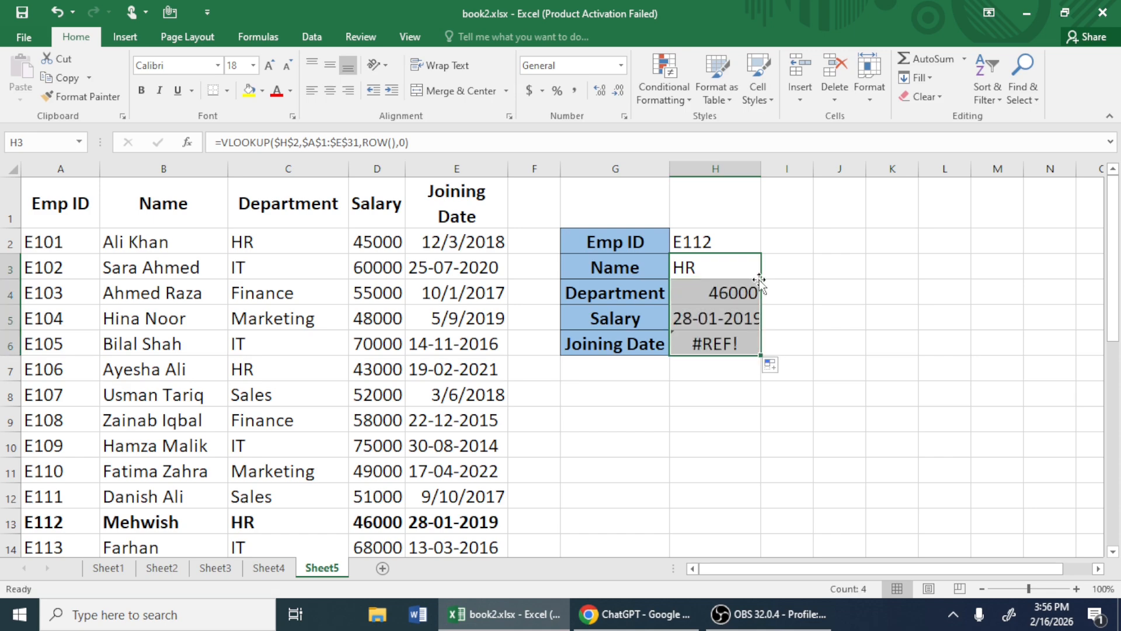
{"action": "left_click", "coordinate": [706, 345]}
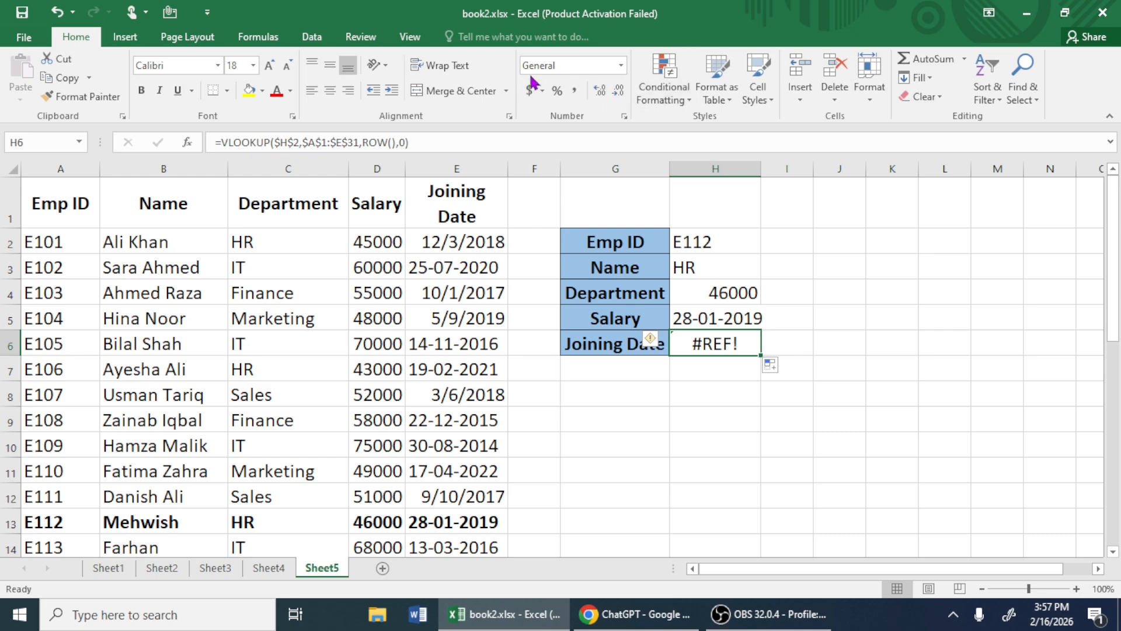
Change the column index in the H3 VLOOKUP to ROW()-1
{"action": "left_click", "coordinate": [621, 64]}
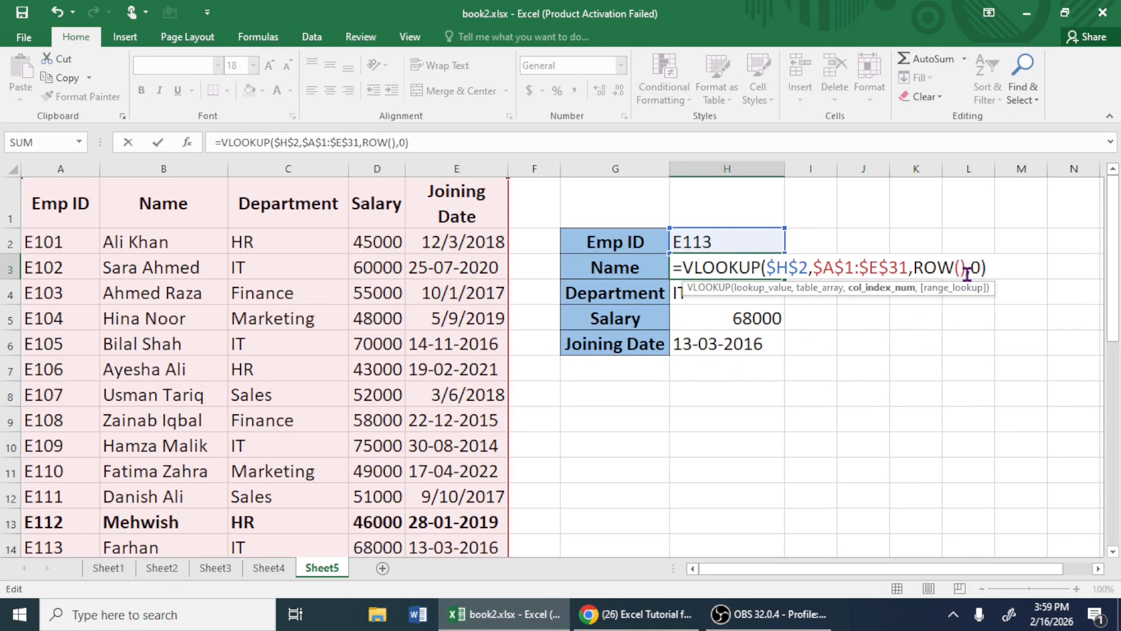
{"action": "type", "text": "-1"}
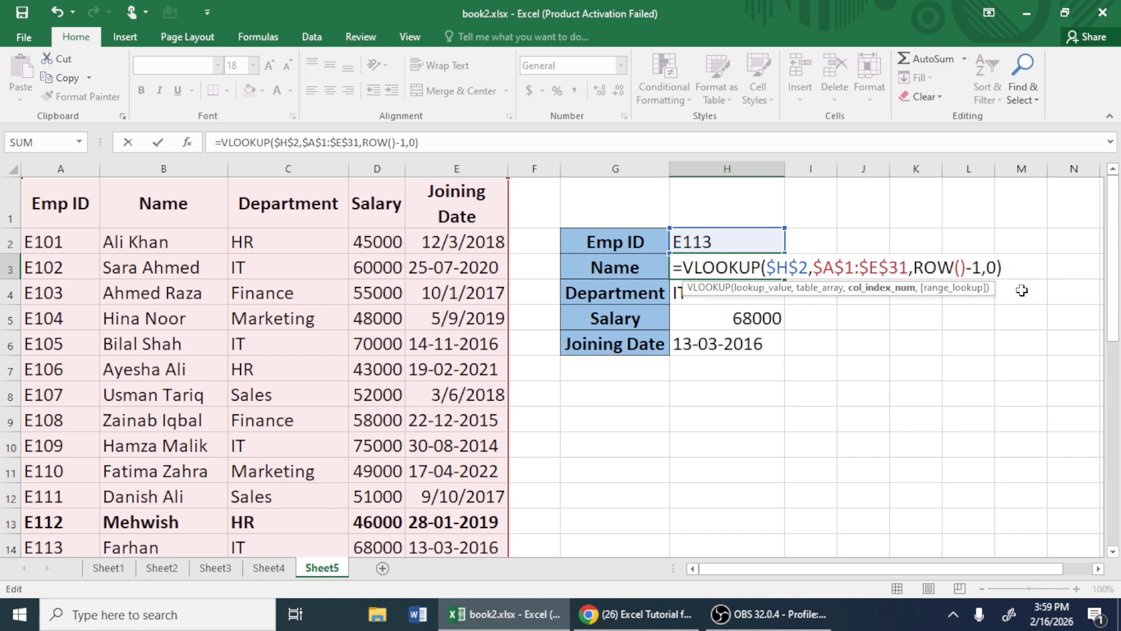
{"action": "key", "text": "Return"}
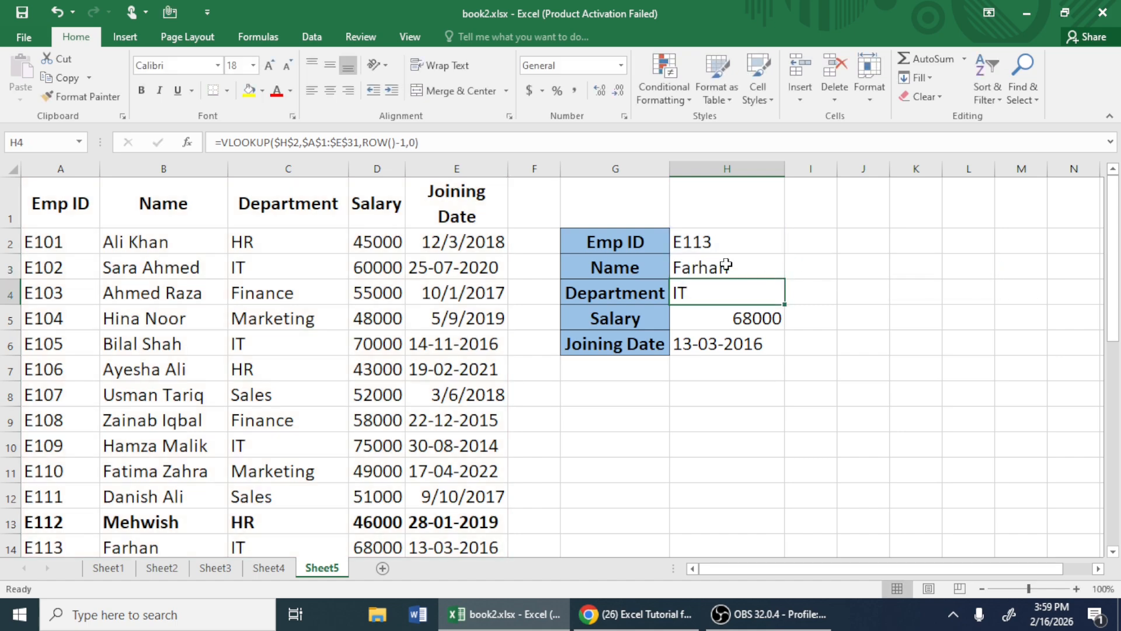
Test the lookup form by changing the Emp ID in H2 to the ID listed in row 6
{"action": "double_click", "coordinate": [694, 241]}
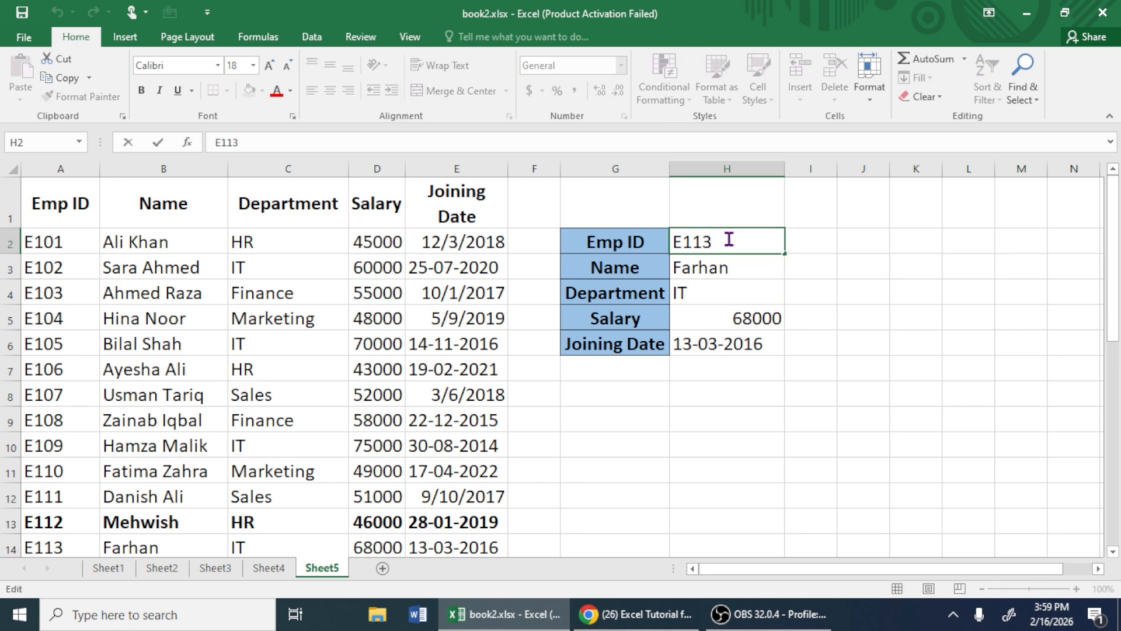
{"action": "key", "text": "BackSpace"}
{"action": "key", "text": "BackSpace"}
{"action": "type", "text": "05"}
{"action": "key", "text": "Return"}
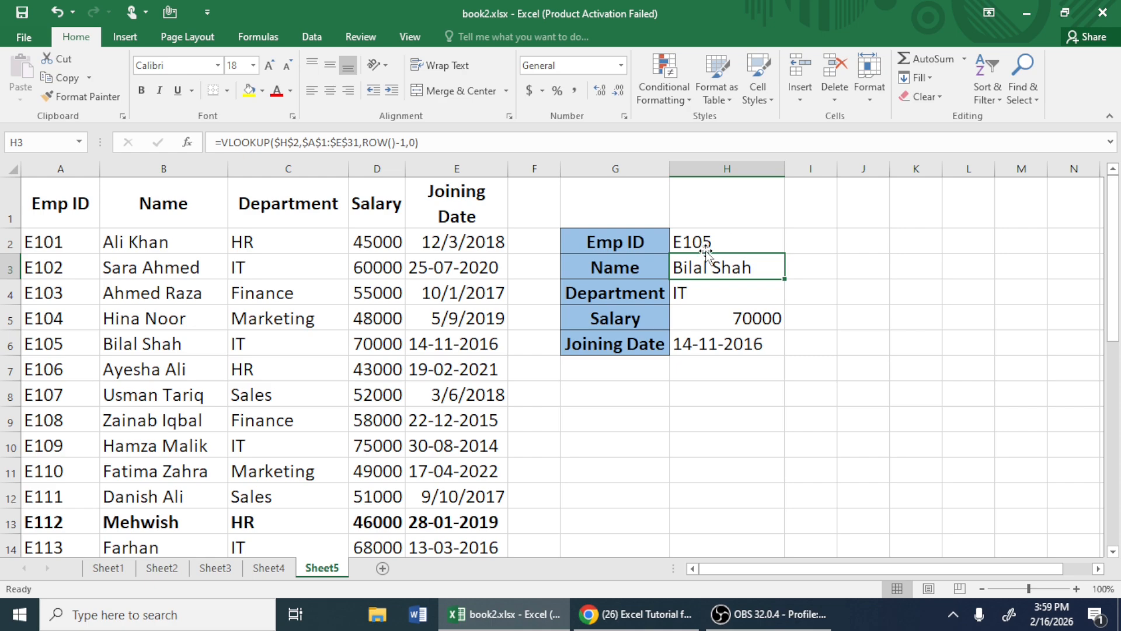
Bold the whole of row 6 to mark the record matching the entered Emp ID
{"action": "left_click", "coordinate": [5, 345]}
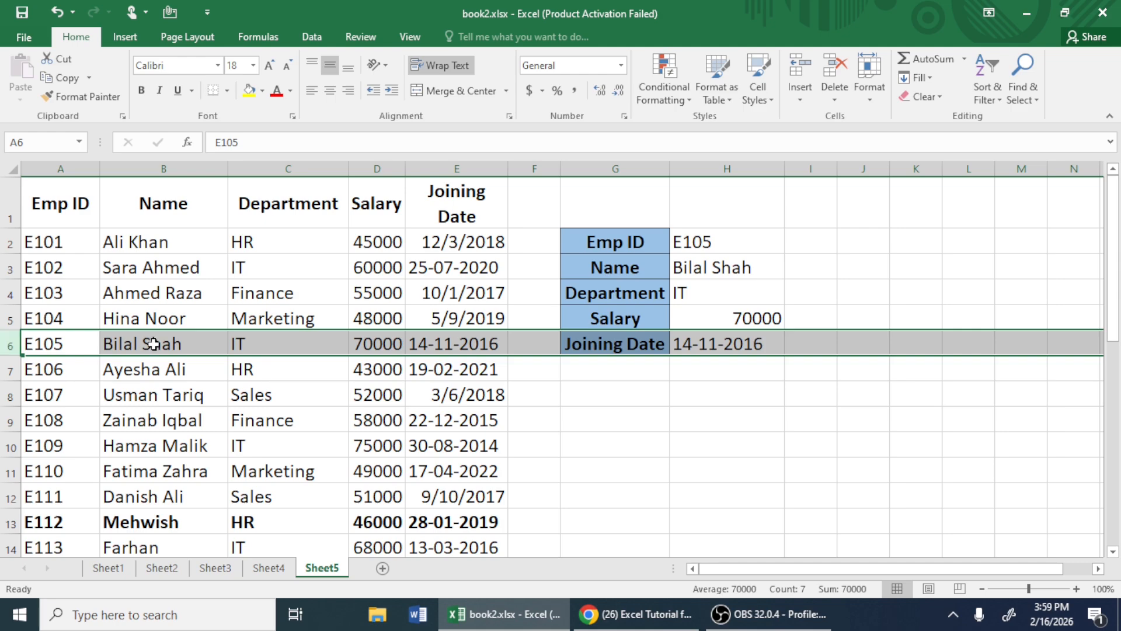
{"action": "left_click", "coordinate": [141, 90]}
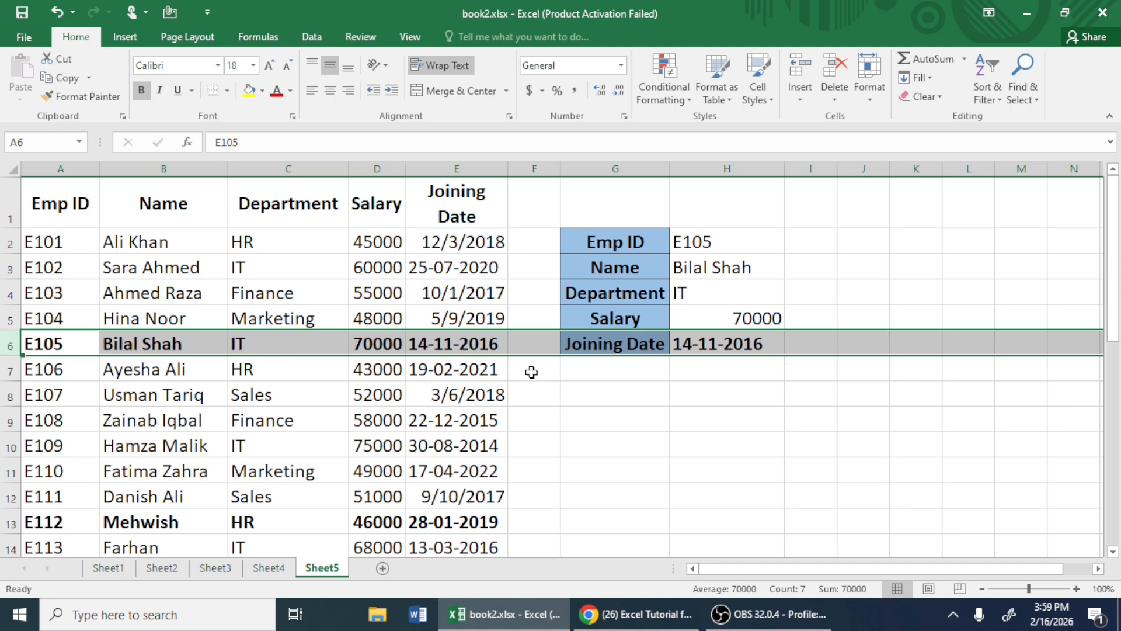
{"action": "left_click", "coordinate": [531, 369]}
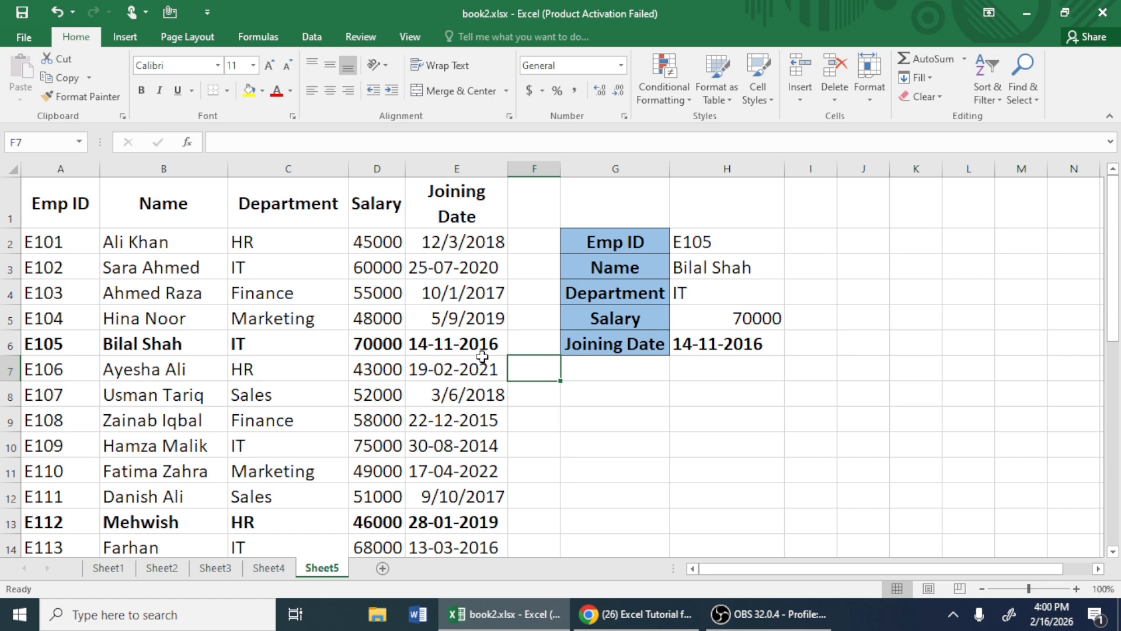
Change the Emp ID in H2 to the ID listed in row 21, and compare the lookup form with that record
{"action": "double_click", "coordinate": [694, 241]}
{"action": "key", "text": "BackSpace"}
{"action": "key", "text": "BackSpace"}
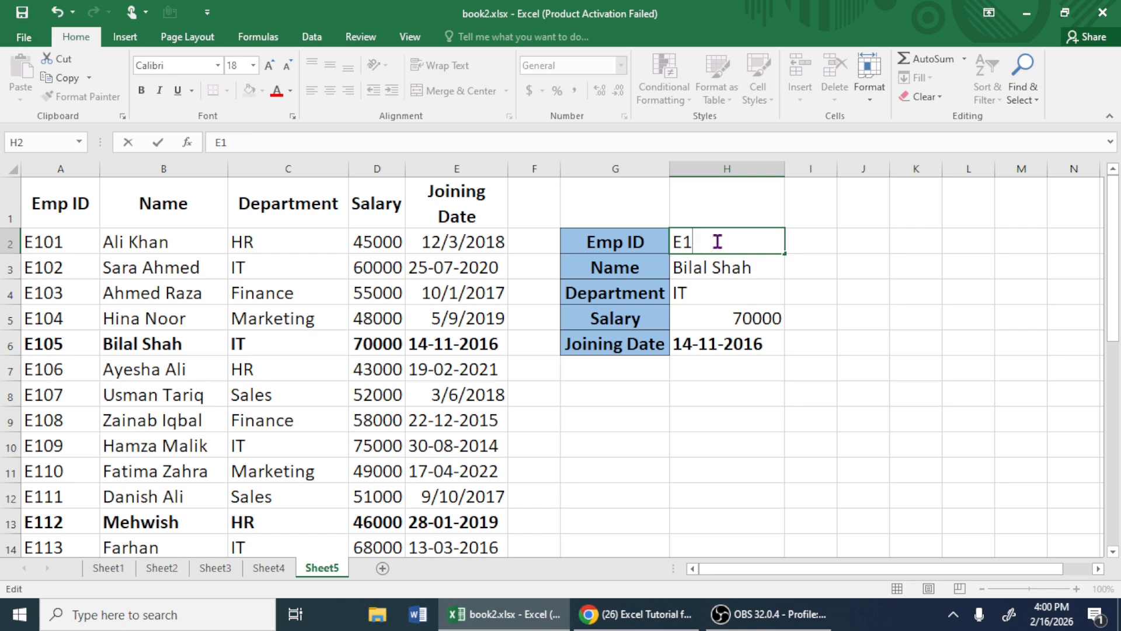
{"action": "type", "text": "20"}
{"action": "key", "text": "Return"}
{"action": "scroll", "coordinate": [717, 241], "scroll_direction": "down", "scroll_amount": 8}
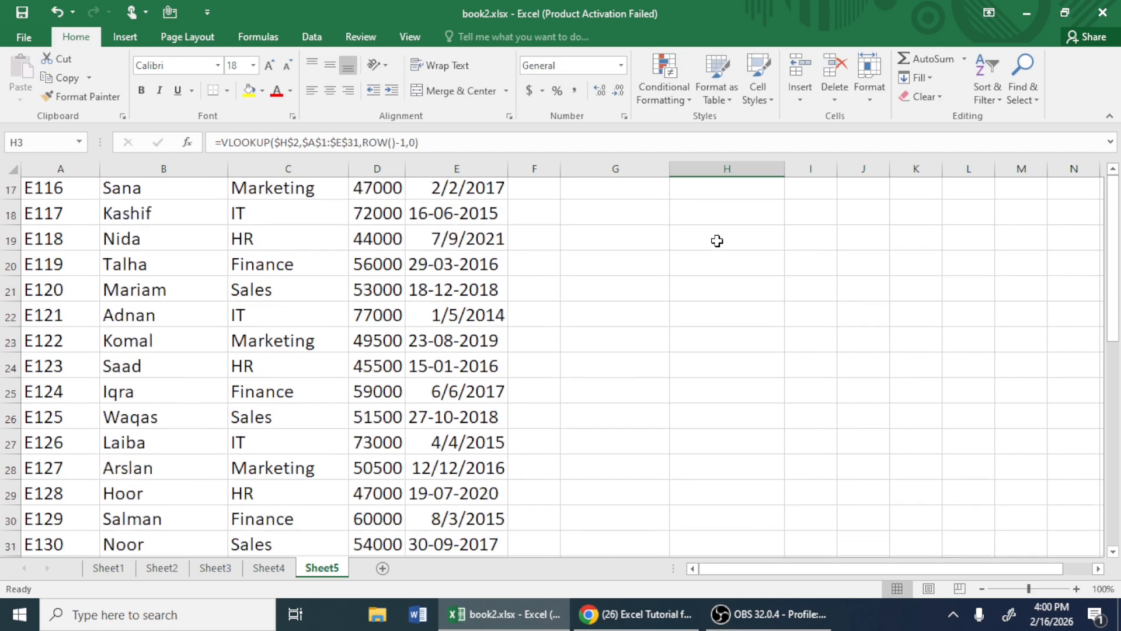
{"action": "scroll", "coordinate": [717, 241], "scroll_direction": "up", "scroll_amount": 2}
{"action": "scroll", "coordinate": [717, 241], "scroll_direction": "up", "scroll_amount": 3}
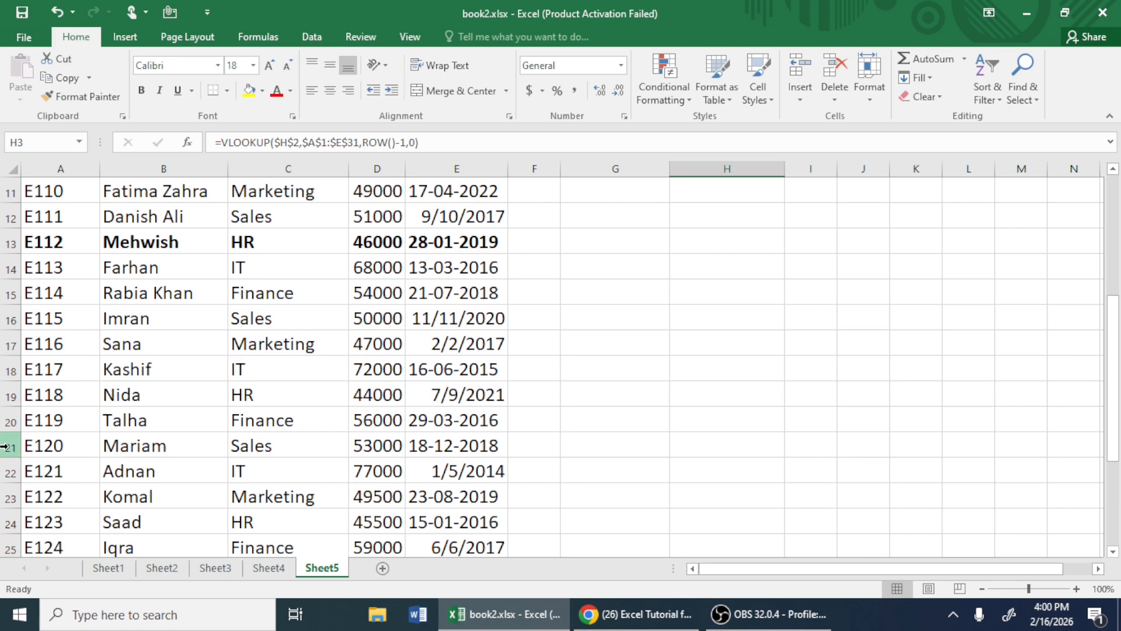
{"action": "scroll", "coordinate": [4, 446], "scroll_direction": "up", "scroll_amount": 4}
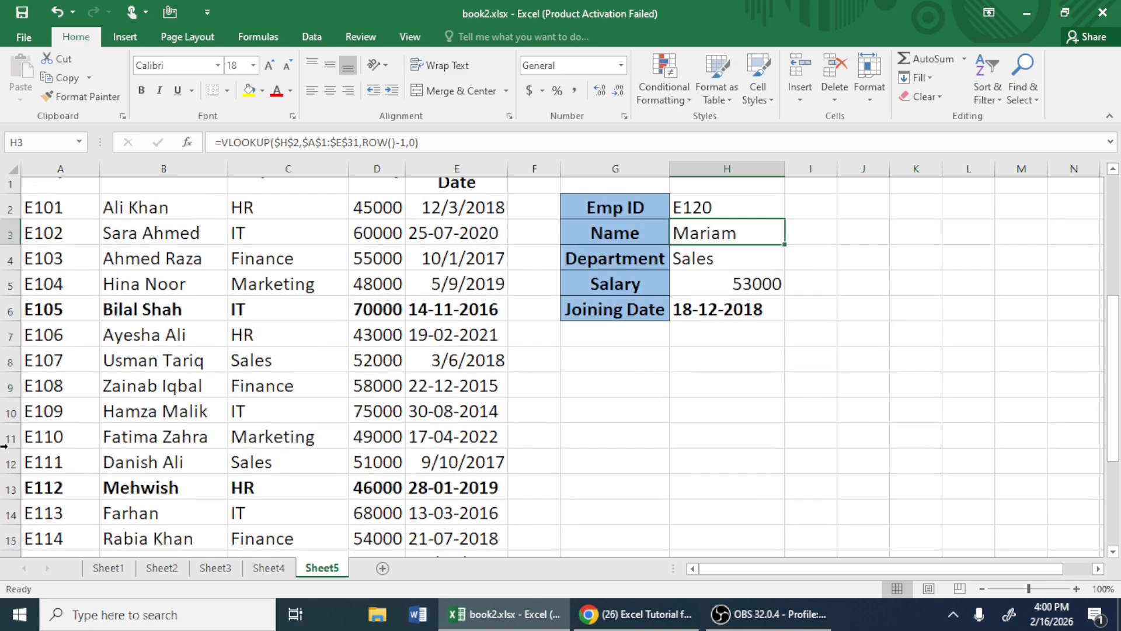